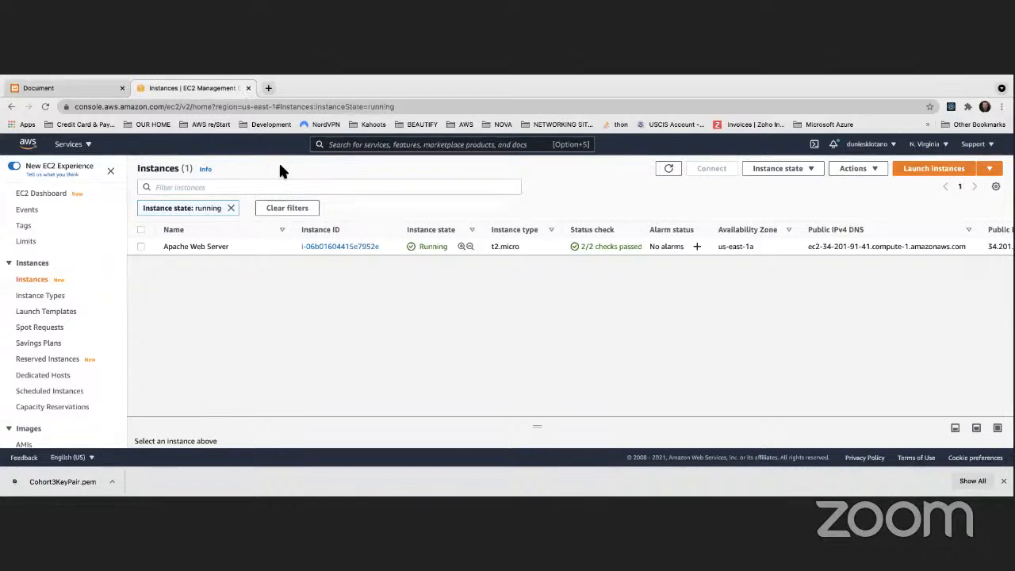
pyautogui.click(925, 168)
pyautogui.click(957, 285)
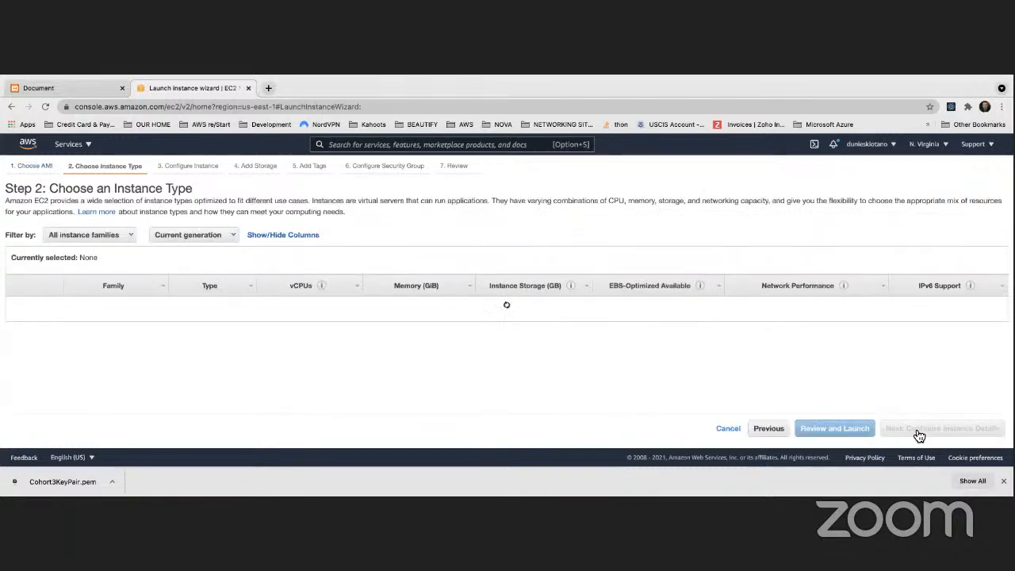
pyautogui.click(920, 434)
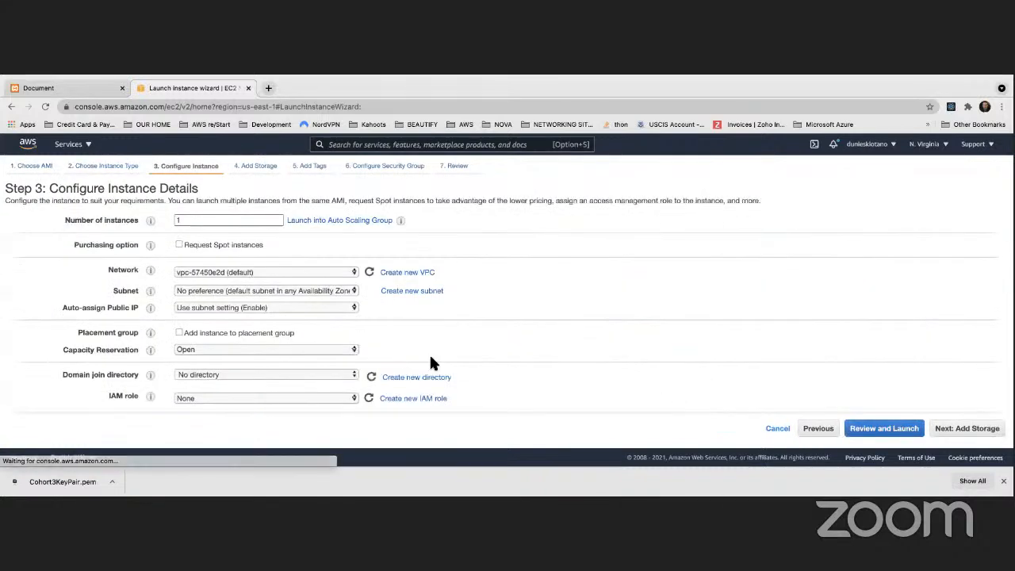
pyautogui.click(325, 290)
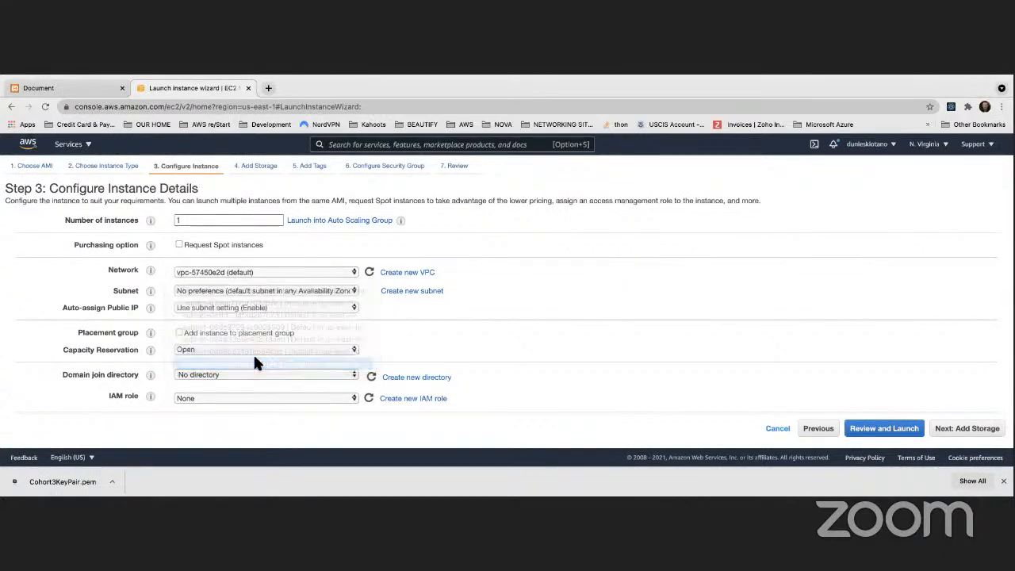
pyautogui.click(262, 363)
pyautogui.click(313, 291)
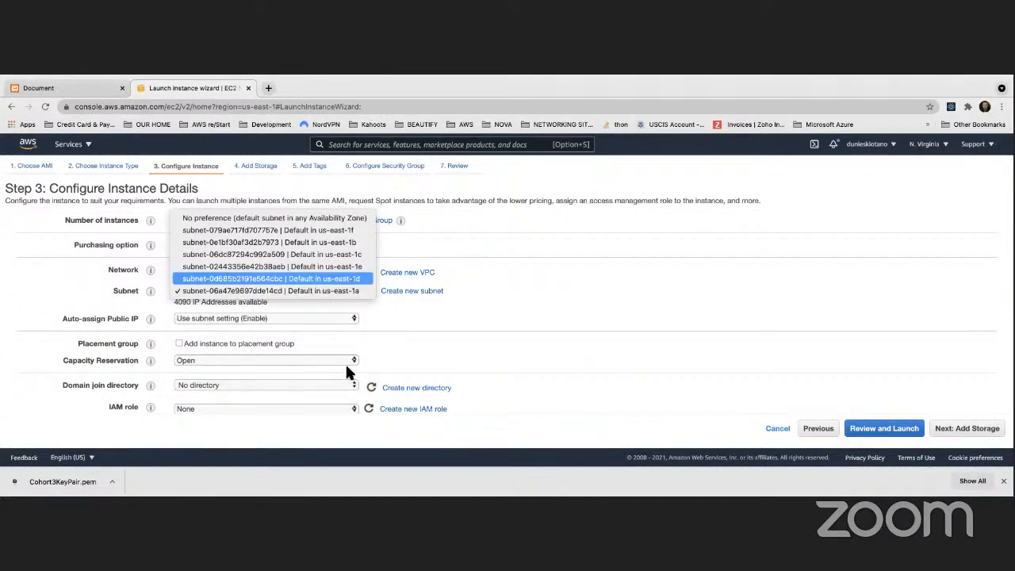
pyautogui.click(317, 280)
pyautogui.click(321, 292)
pyautogui.click(315, 273)
pyautogui.click(201, 220)
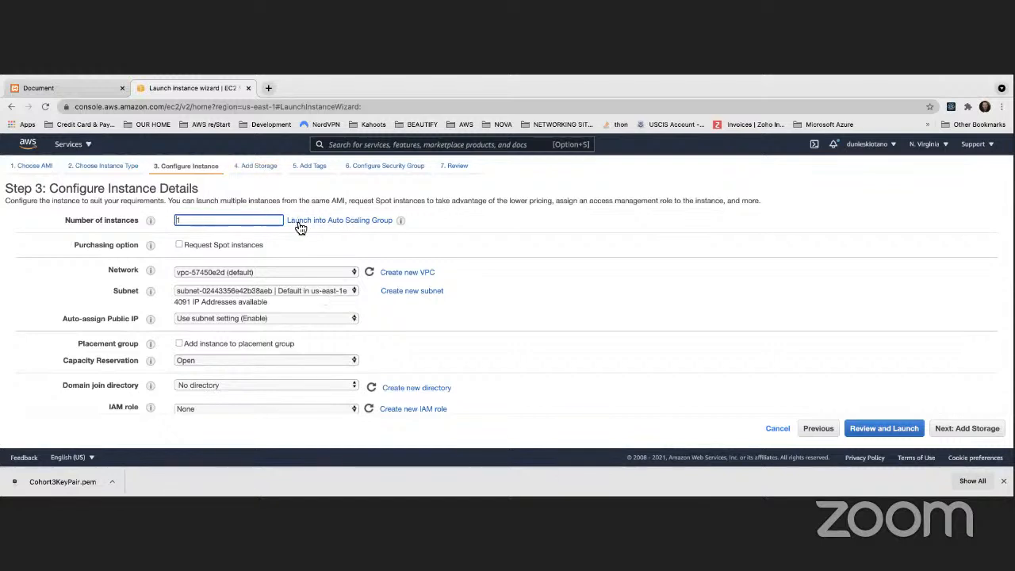
pyautogui.click(39, 167)
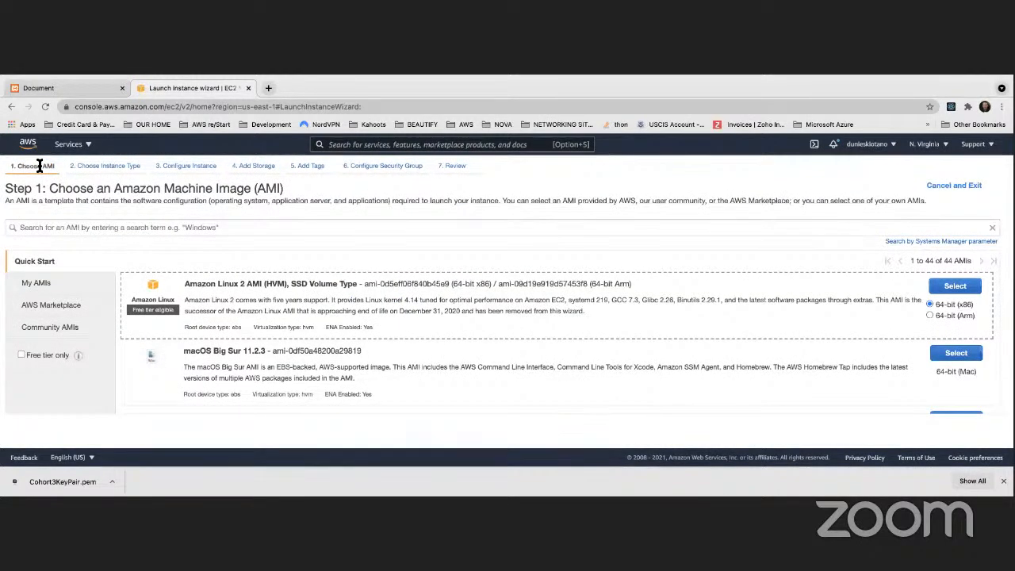
# - Go to the EC2 service and open its list of AMIs
pyautogui.click(79, 144)
pyautogui.click(79, 219)
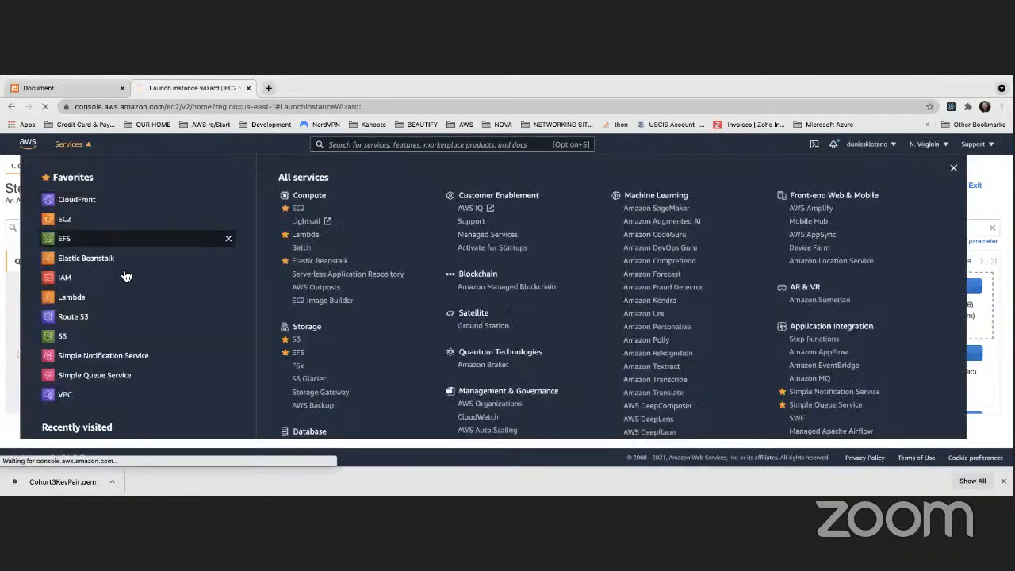
pyautogui.scroll(-3, 48, 325)
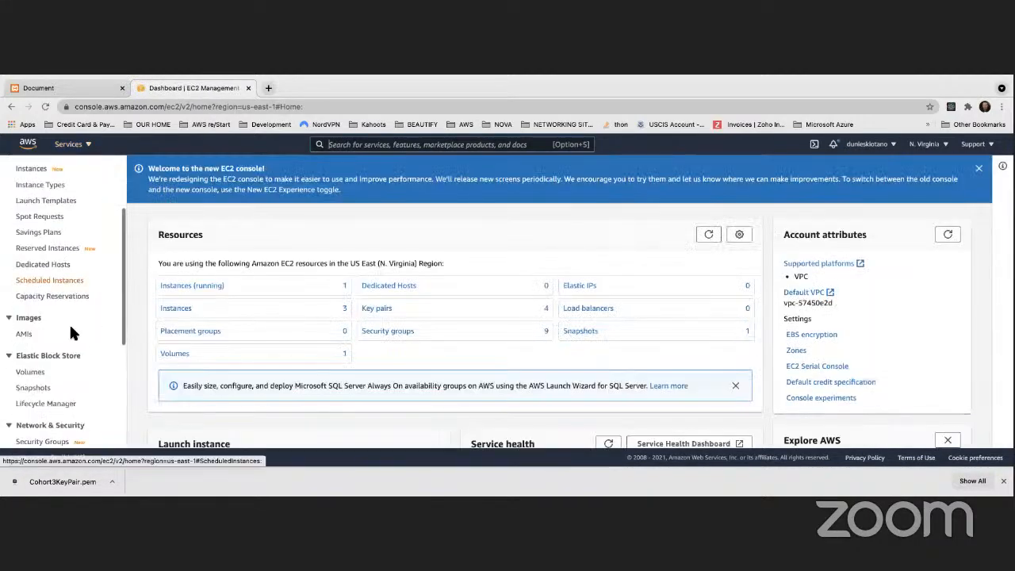
pyautogui.click(27, 333)
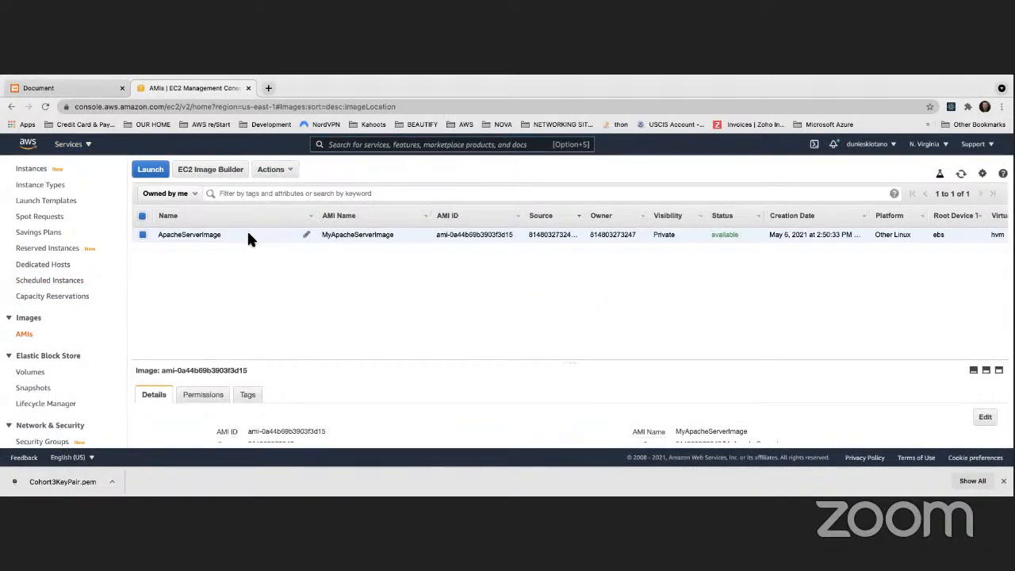
# - Copy the ApacheServerImage AMI to the US East (Ohio) region, keeping the suggested name and description
pyautogui.rightClick(244, 234)
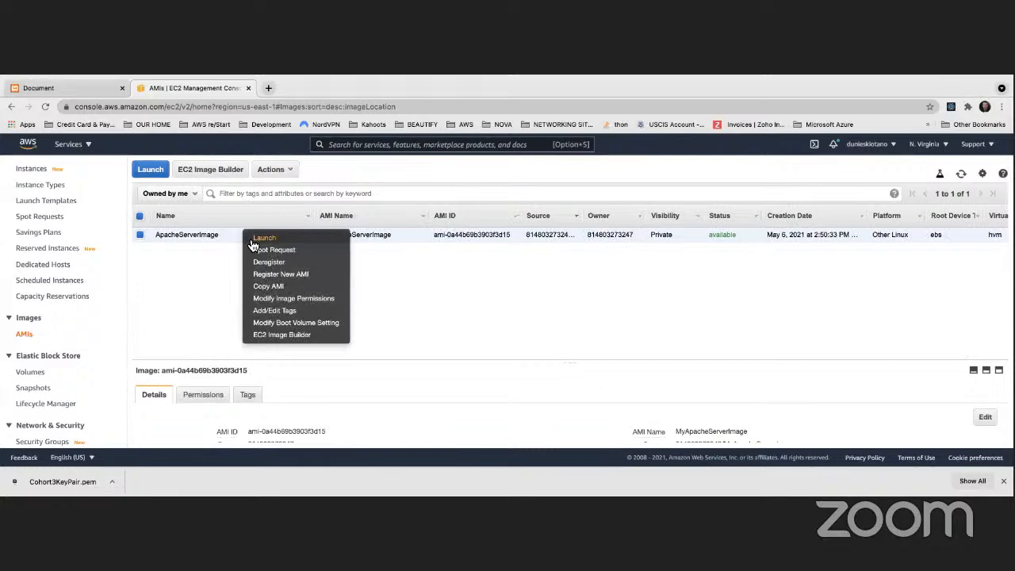
pyautogui.click(271, 291)
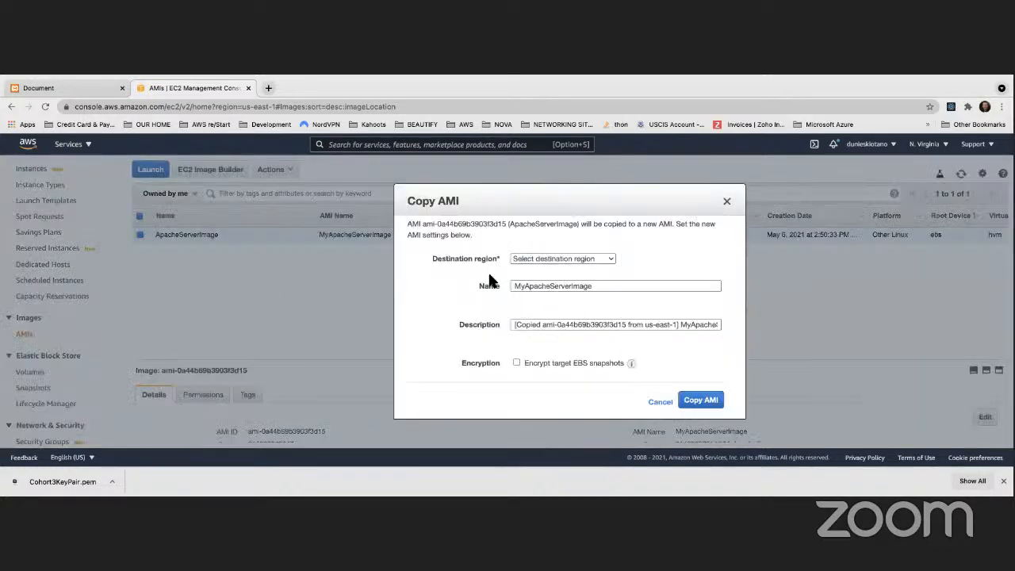
pyautogui.click(563, 258)
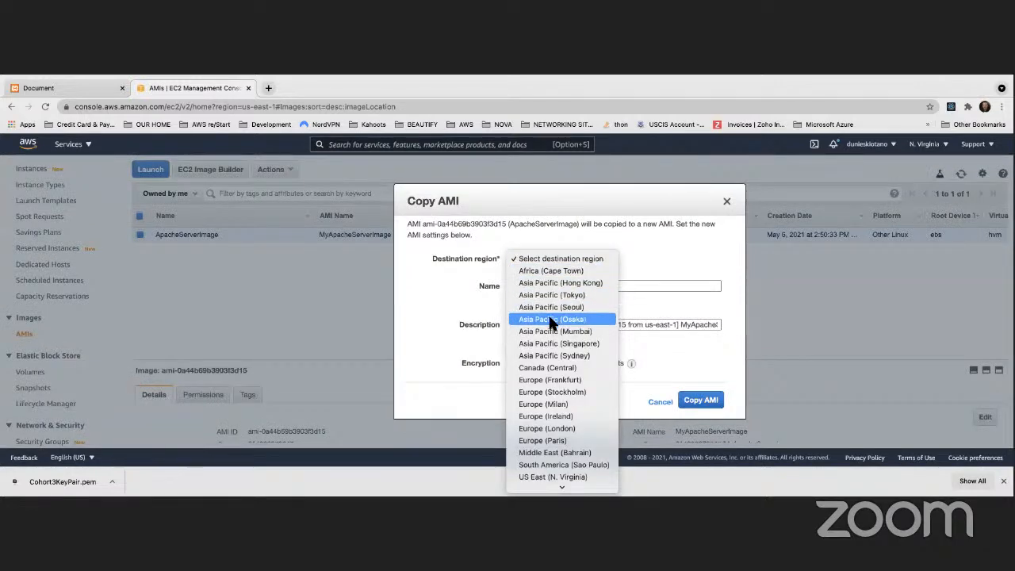
pyautogui.scroll(-2, 549, 337)
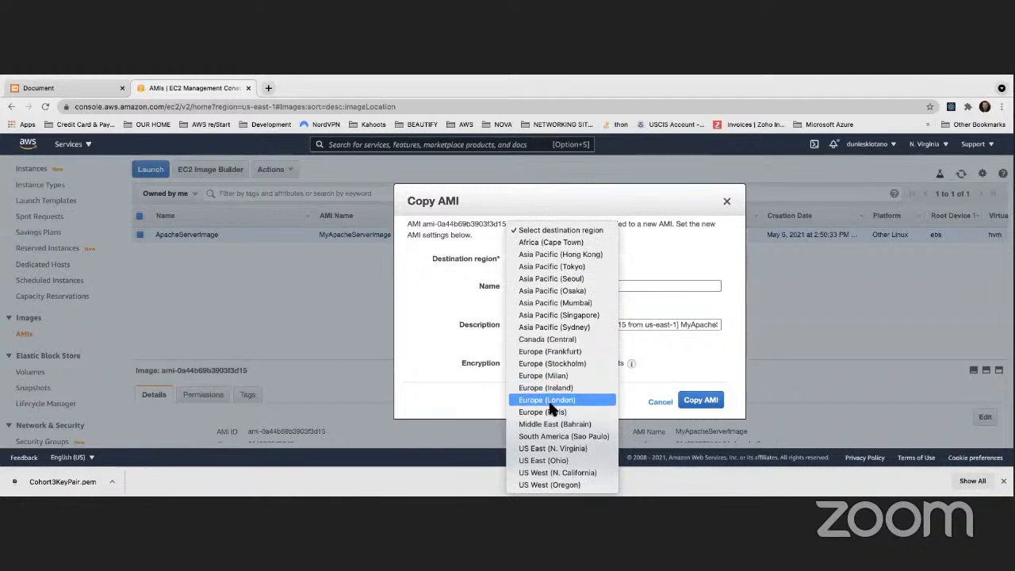
pyautogui.click(564, 463)
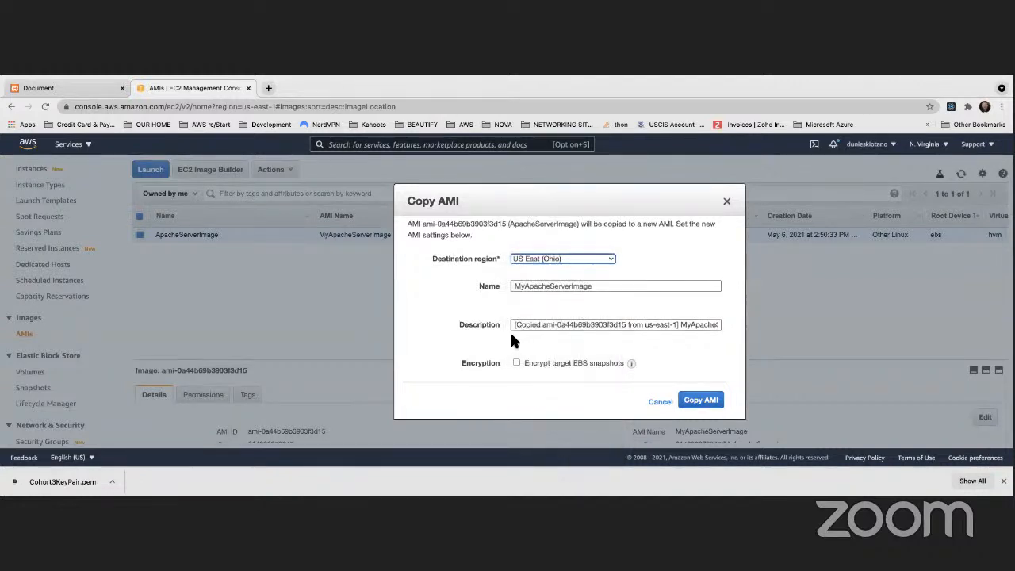
pyautogui.click(701, 401)
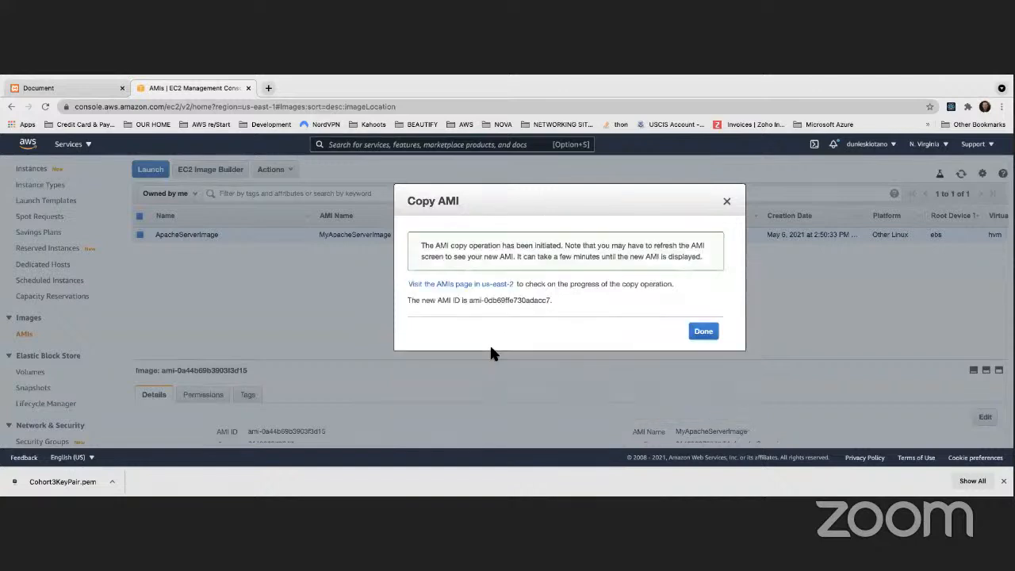
pyautogui.click(703, 332)
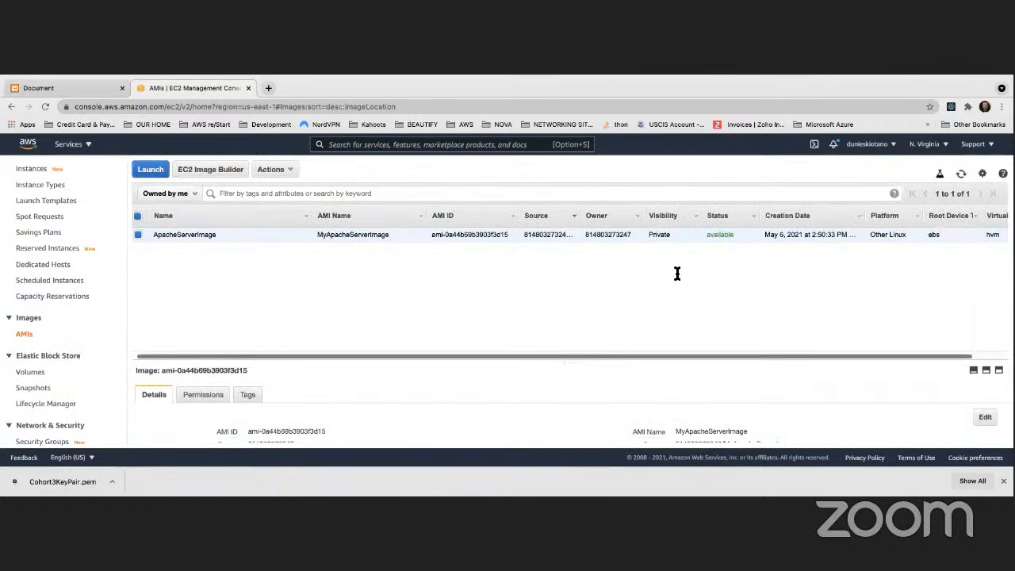
# - Switch the console to the Ohio region and check which actions are available for the copied MyApacheServerImage AMI
pyautogui.click(939, 151)
pyautogui.click(867, 187)
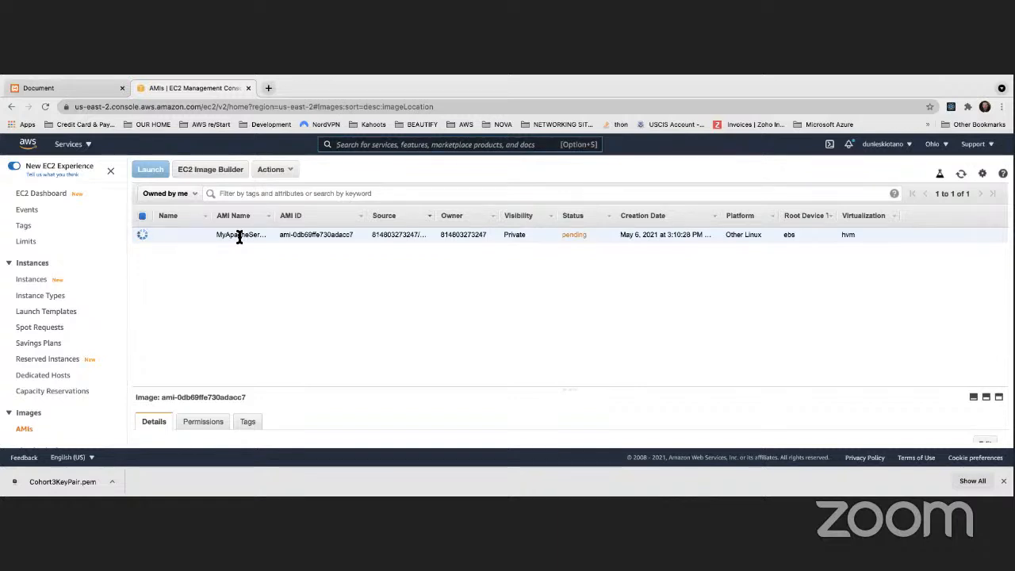
pyautogui.rightClick(176, 239)
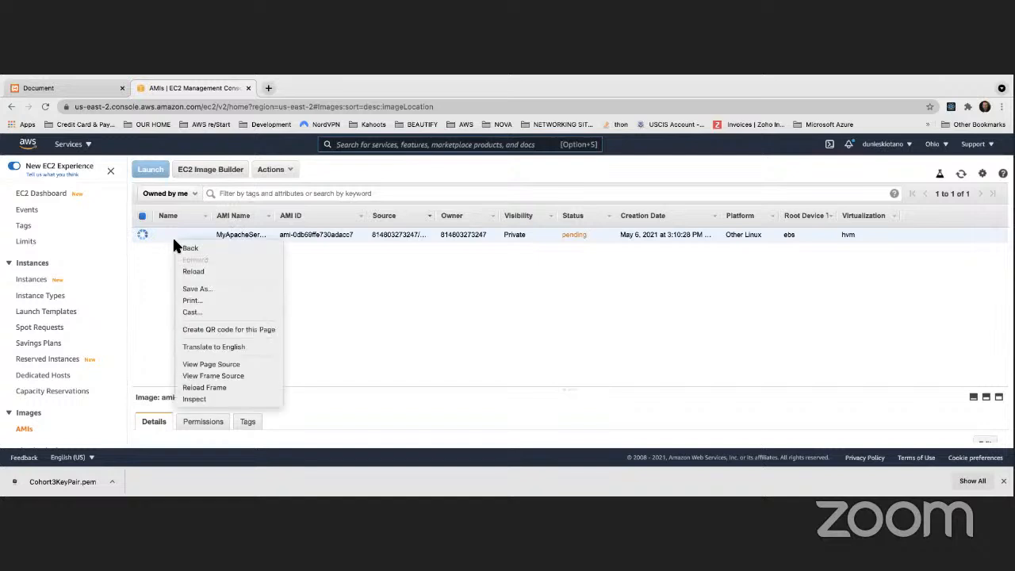
pyautogui.click(207, 231)
pyautogui.rightClick(207, 231)
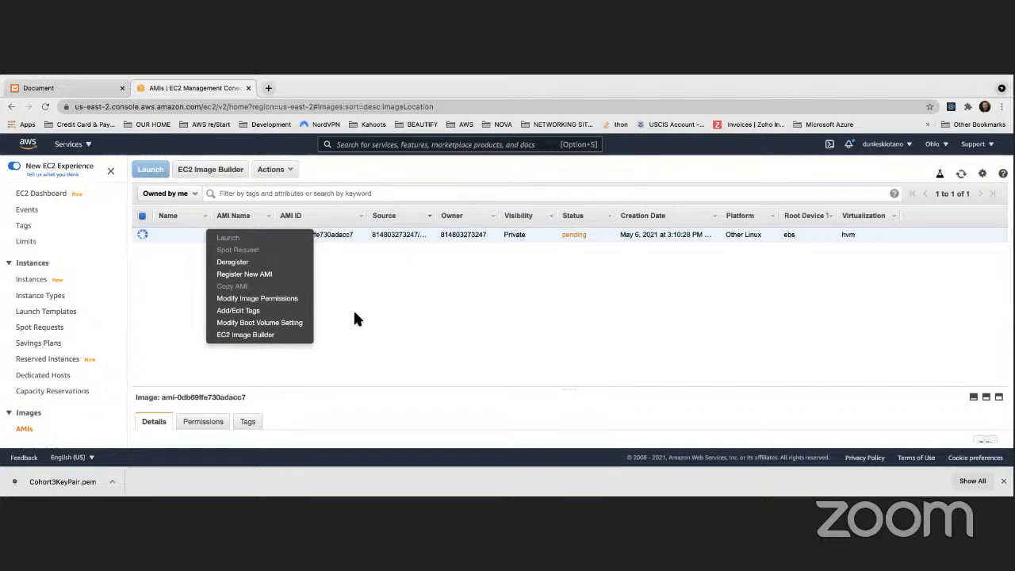
# - Search Google in a new browser tab for "is there a charge for ec2 ami"
pyautogui.click(267, 87)
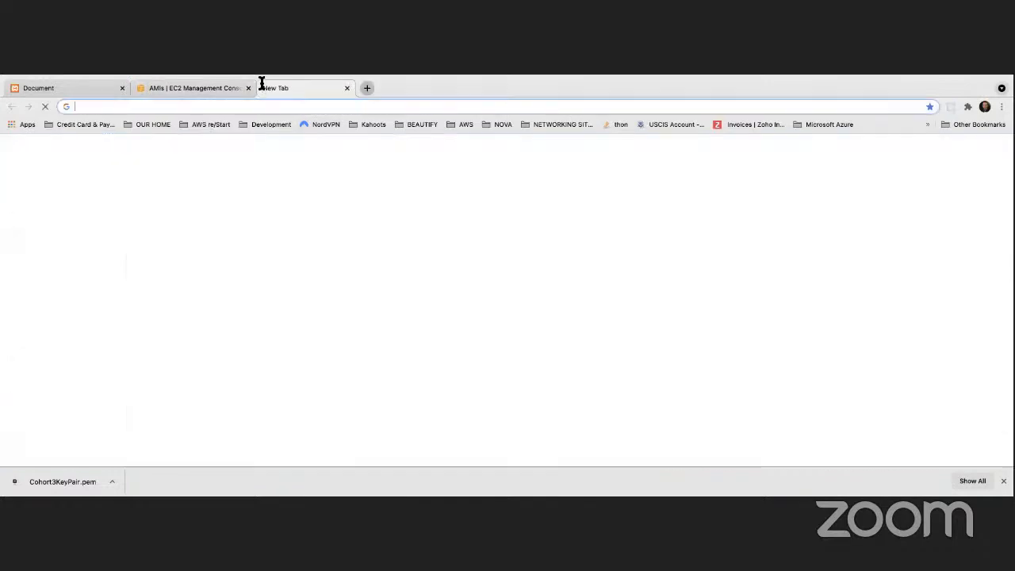
pyautogui.click(272, 106)
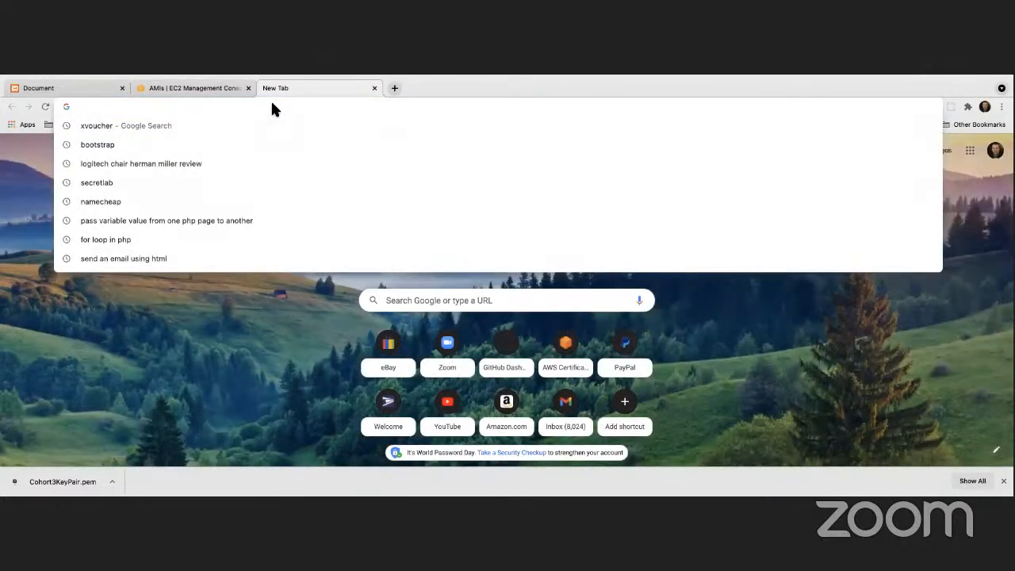
pyautogui.write('is there')
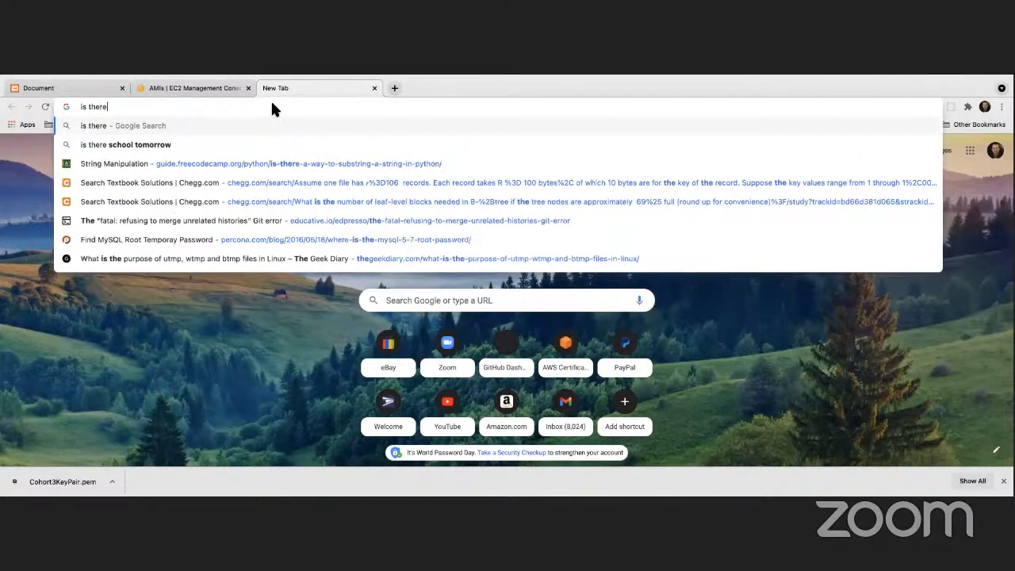
pyautogui.write(' a charge for')
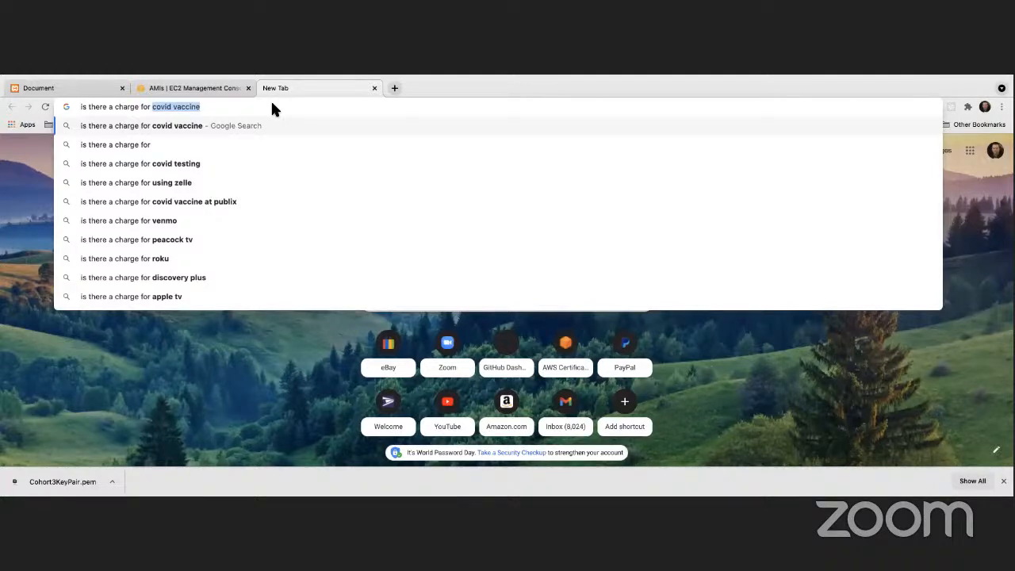
pyautogui.write('ec2 ami')
pyautogui.press('Return')
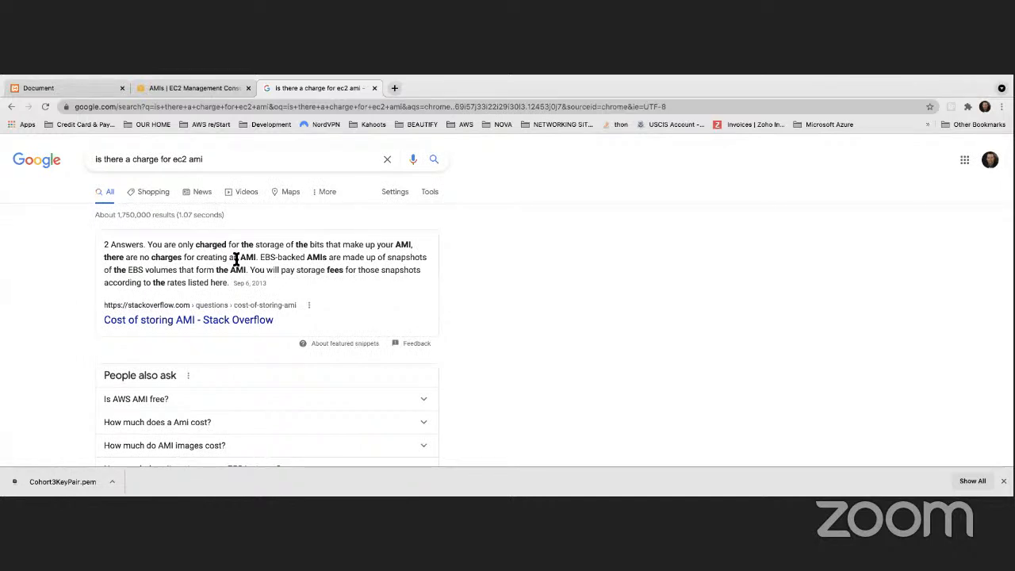
# - Highlight the featured answer's passages on AMI creation charges, EBS-backed AMIs and storage fees while reading them
pyautogui.moveTo(255, 257); pyautogui.dragTo(118, 261)
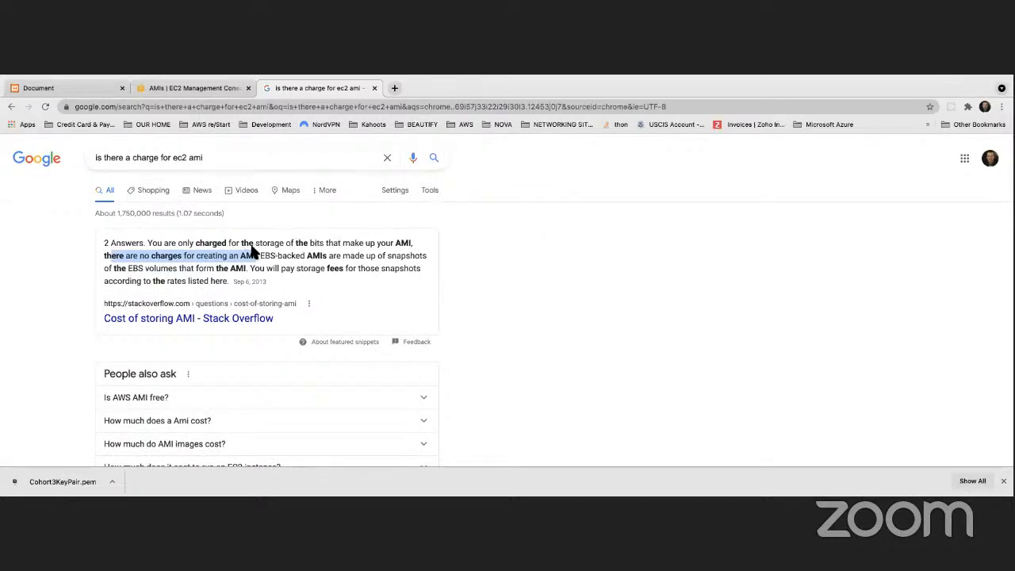
pyautogui.moveTo(261, 256); pyautogui.dragTo(354, 257)
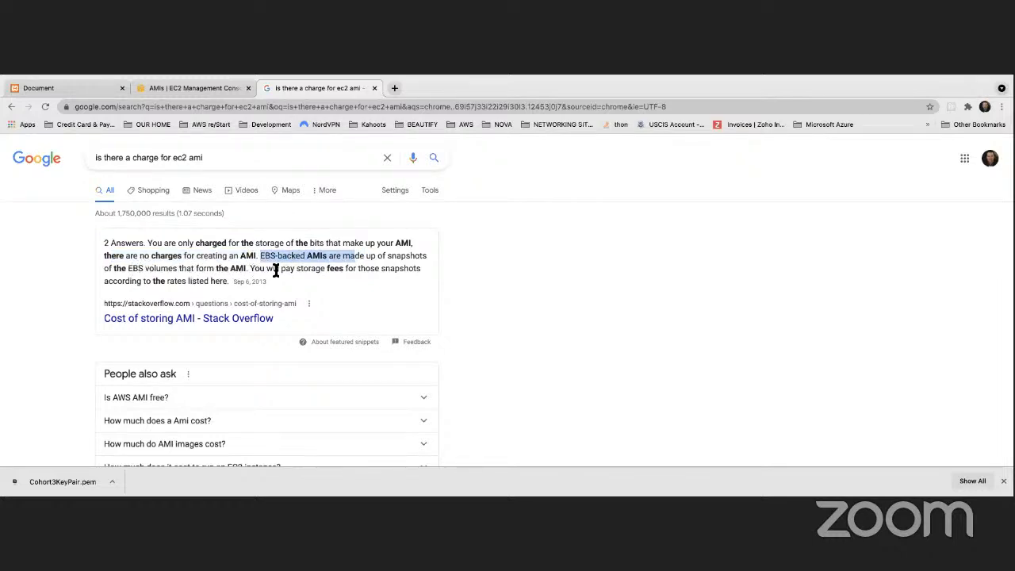
pyautogui.moveTo(299, 270); pyautogui.dragTo(320, 270)
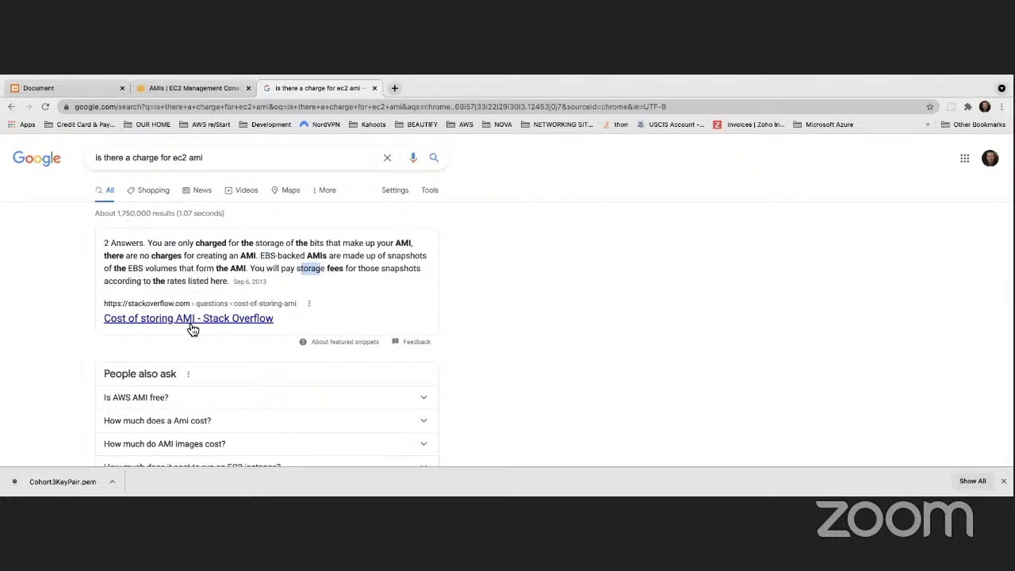
# - Open the AWS documentation result "Verify AMI charges on your bill" and read through the page
pyautogui.scroll(-1, 267, 313)
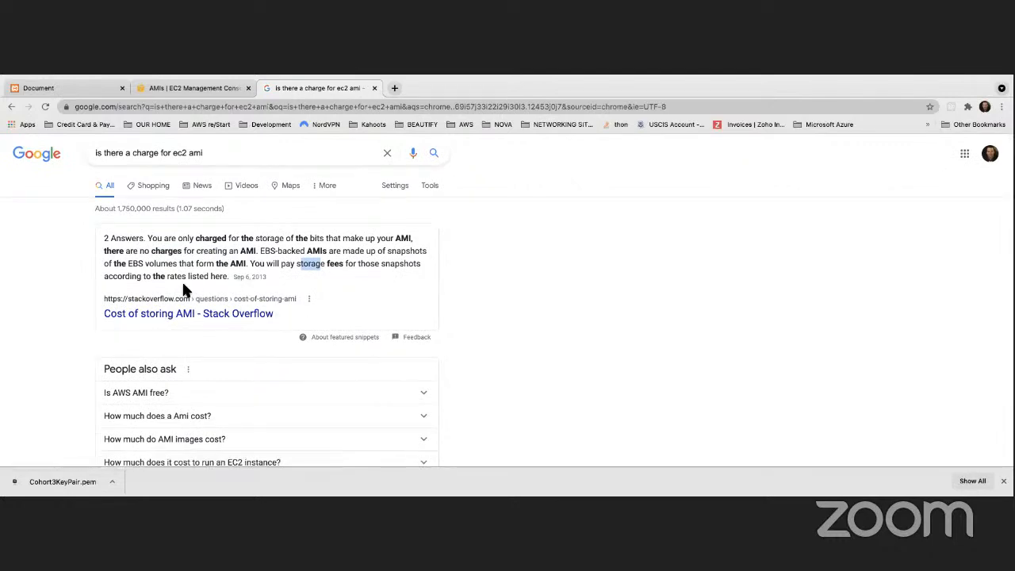
pyautogui.scroll(-5, 182, 280)
pyautogui.scroll(-2, 168, 274)
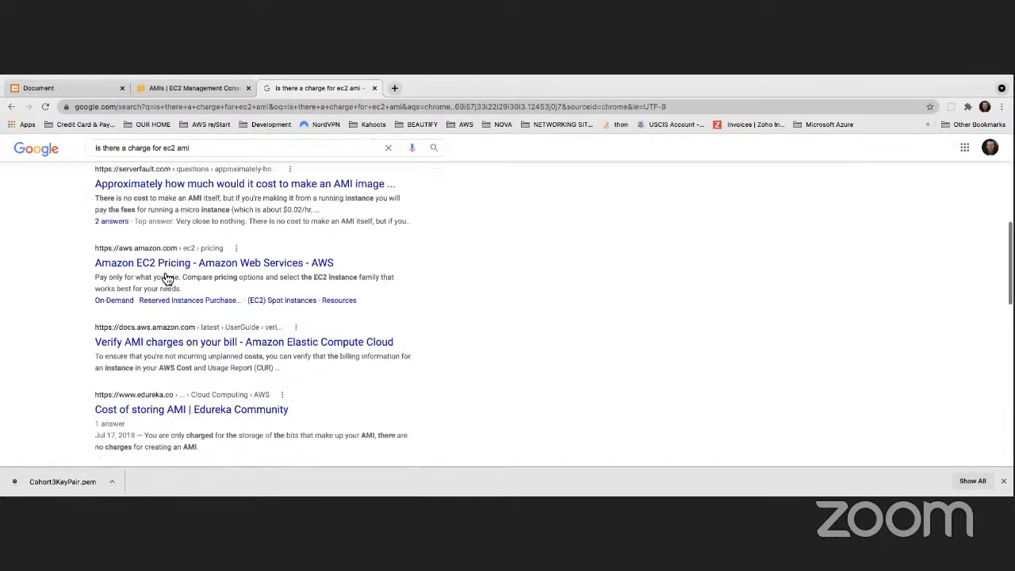
pyautogui.click(135, 346)
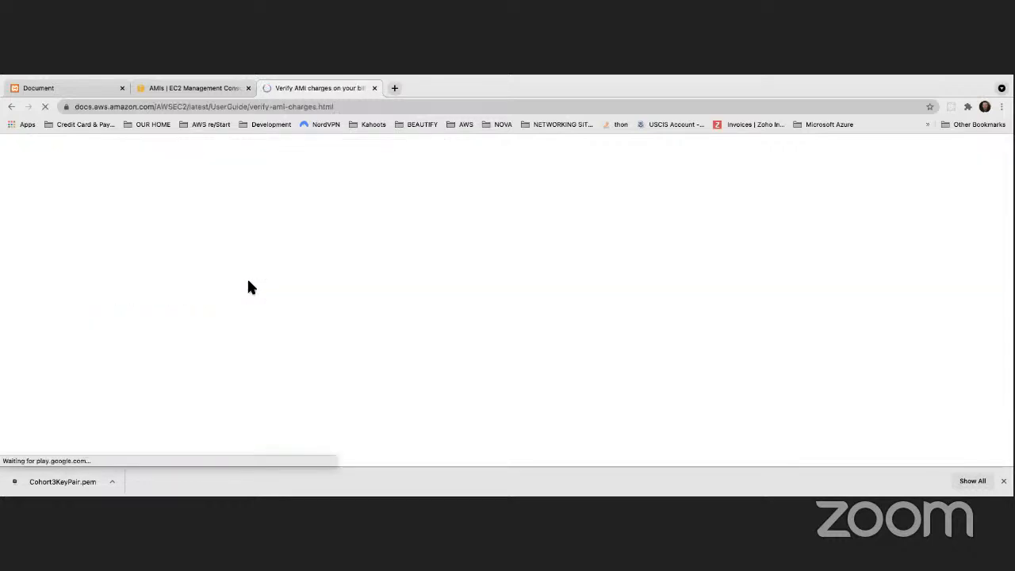
pyautogui.scroll(-1, 280, 306)
pyautogui.scroll(-2, 281, 305)
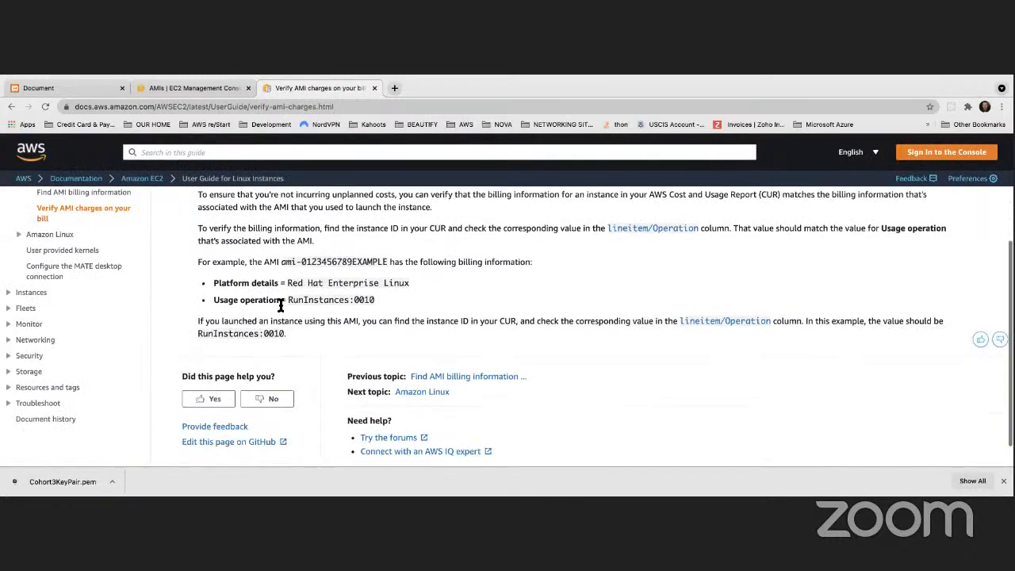
pyautogui.scroll(2, 281, 305)
pyautogui.scroll(1, 280, 305)
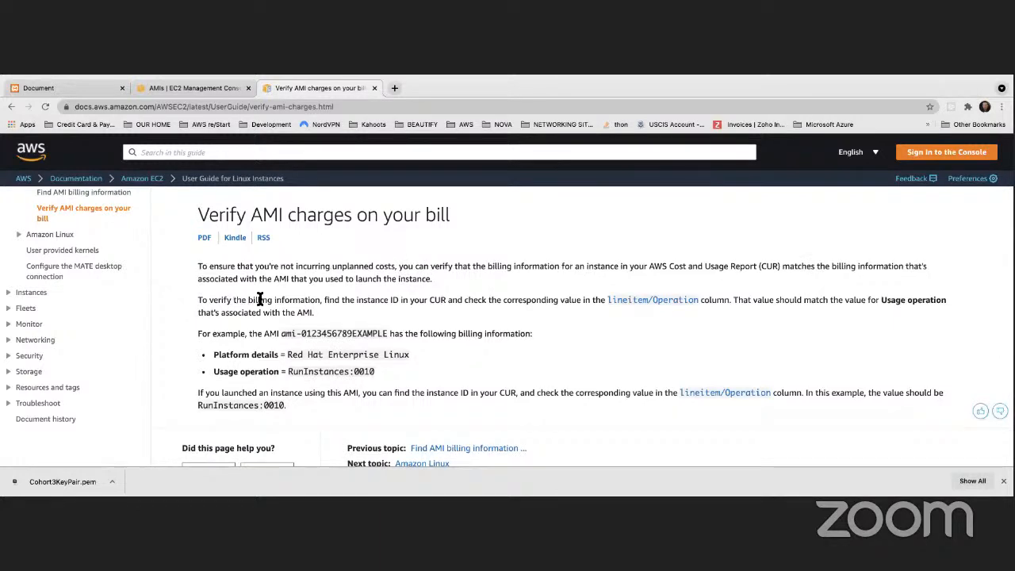
pyautogui.scroll(-1, 246, 311)
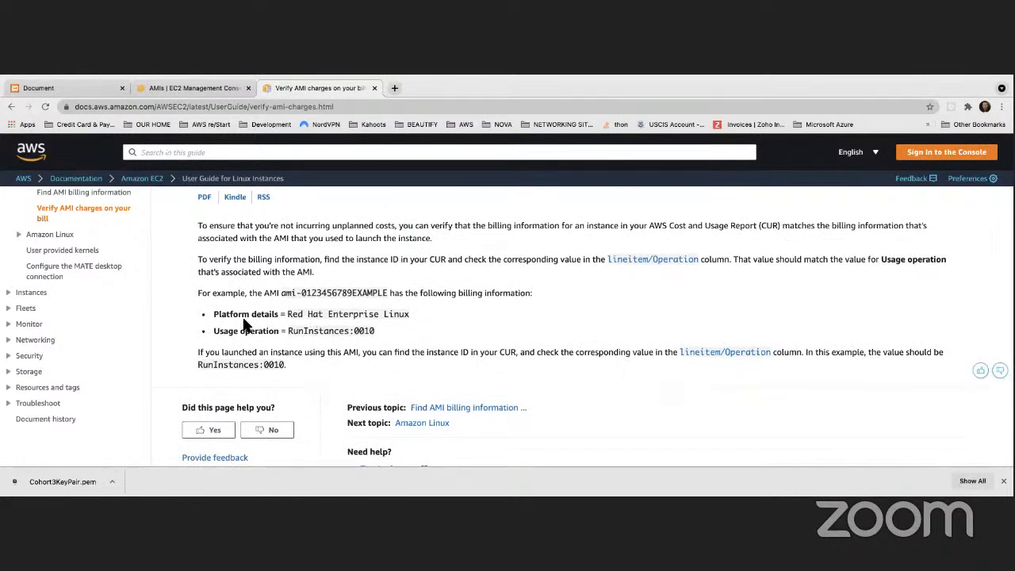
pyautogui.scroll(-1, 242, 317)
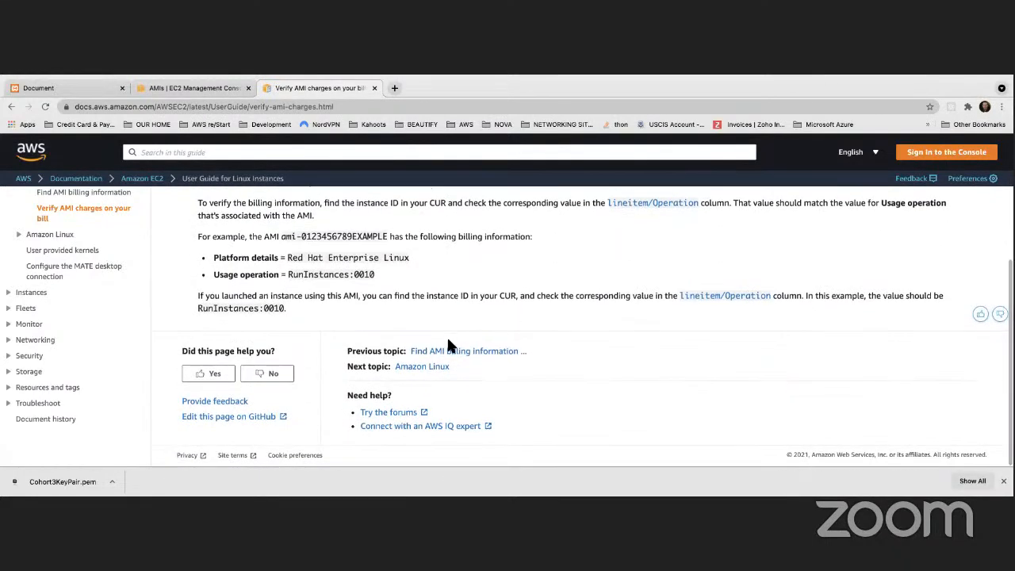
# - Open the previous documentation topic on finding AMI billing information and look over its introduction
pyautogui.click(493, 356)
pyautogui.scroll(-1, 409, 332)
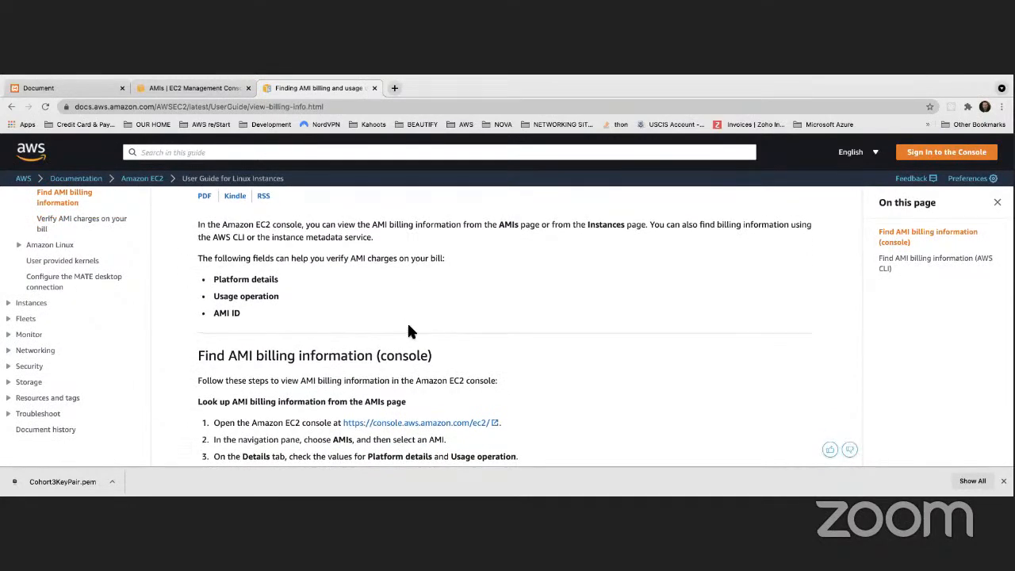
# - Read down to the AWS CLI section of the AMI billing page and copy the command "aws ec2 describe-images --image-ids"
pyautogui.moveTo(353, 258); pyautogui.dragTo(442, 258)
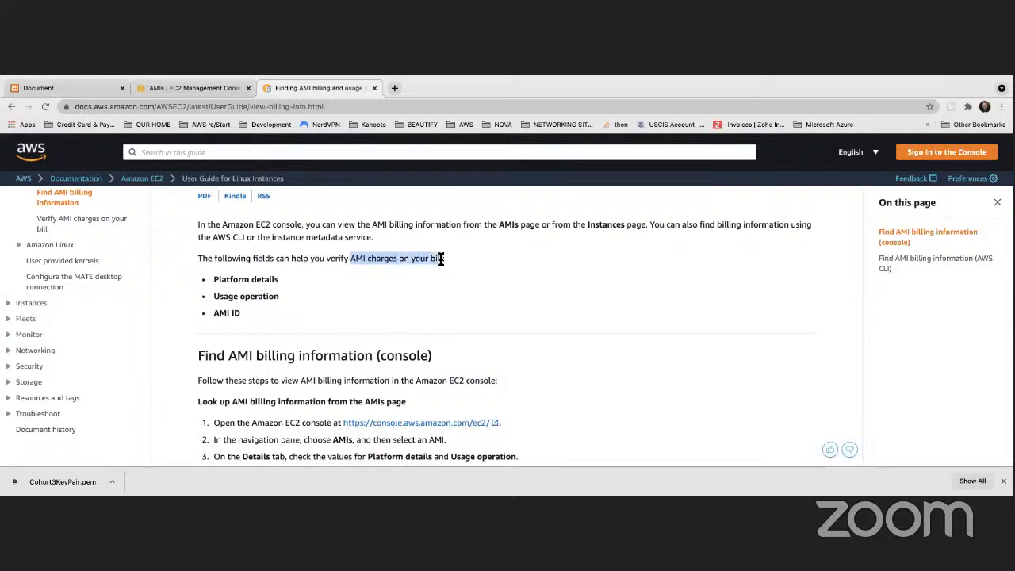
pyautogui.scroll(-5, 389, 283)
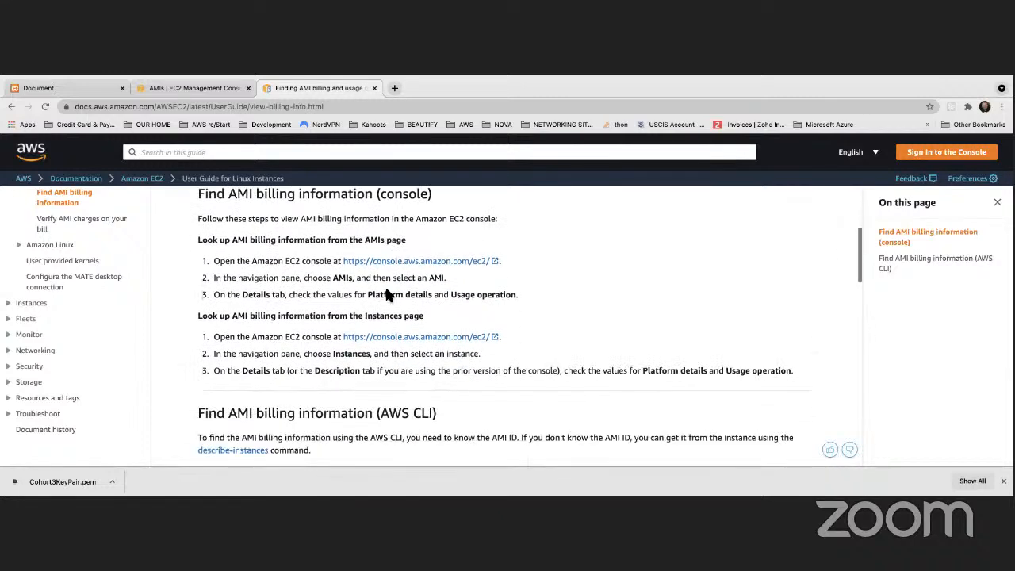
pyautogui.scroll(-3, 386, 294)
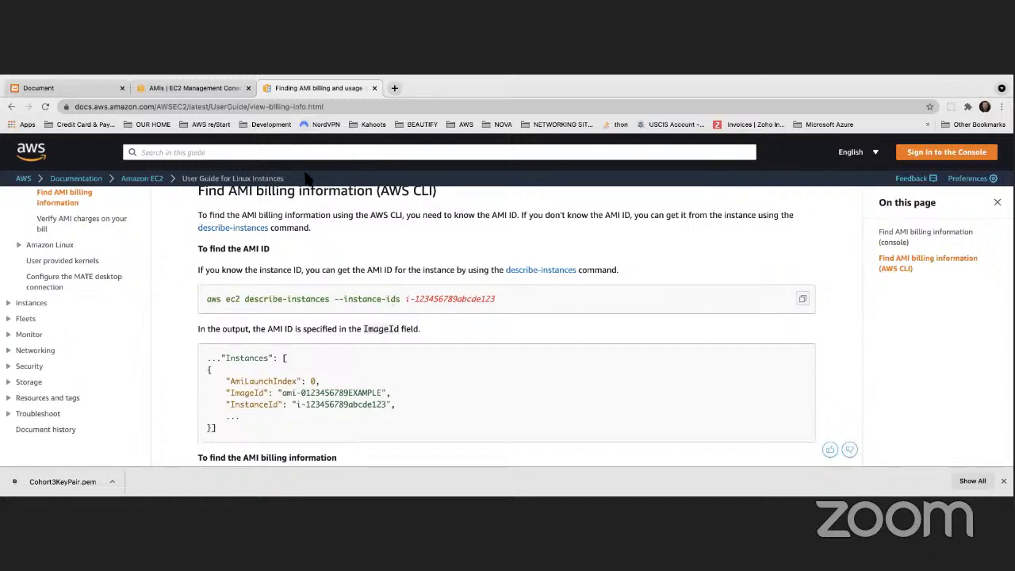
pyautogui.scroll(-4, 321, 312)
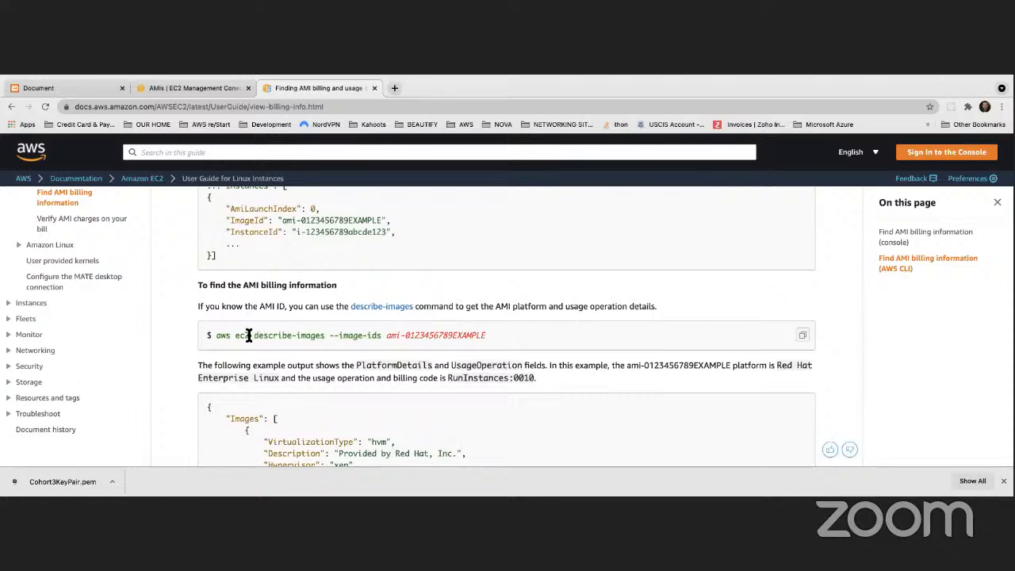
pyautogui.doubleClick(220, 335)
pyautogui.moveTo(318, 338); pyautogui.dragTo(383, 336)
pyautogui.press('super+c')
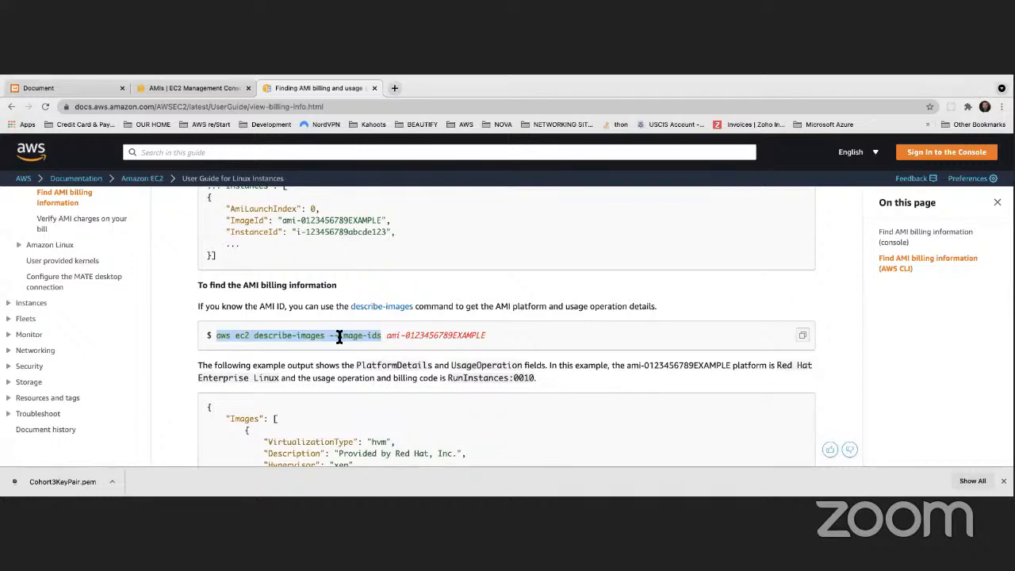
# - Examine the example output of the describe-images command, including its platform and usage operation fields, and return to the page's beginning
pyautogui.scroll(-3, 339, 337)
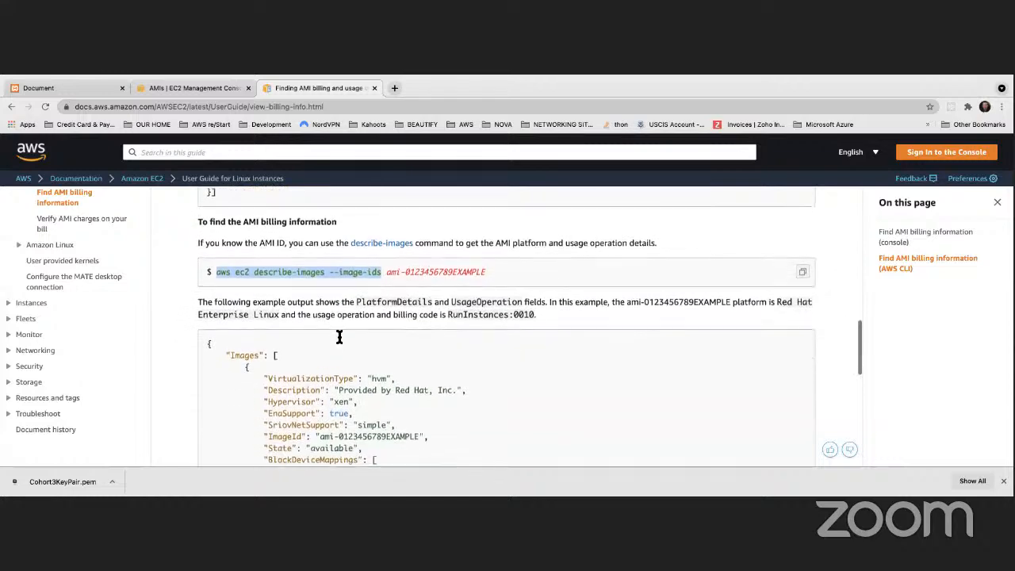
pyautogui.scroll(-3, 340, 339)
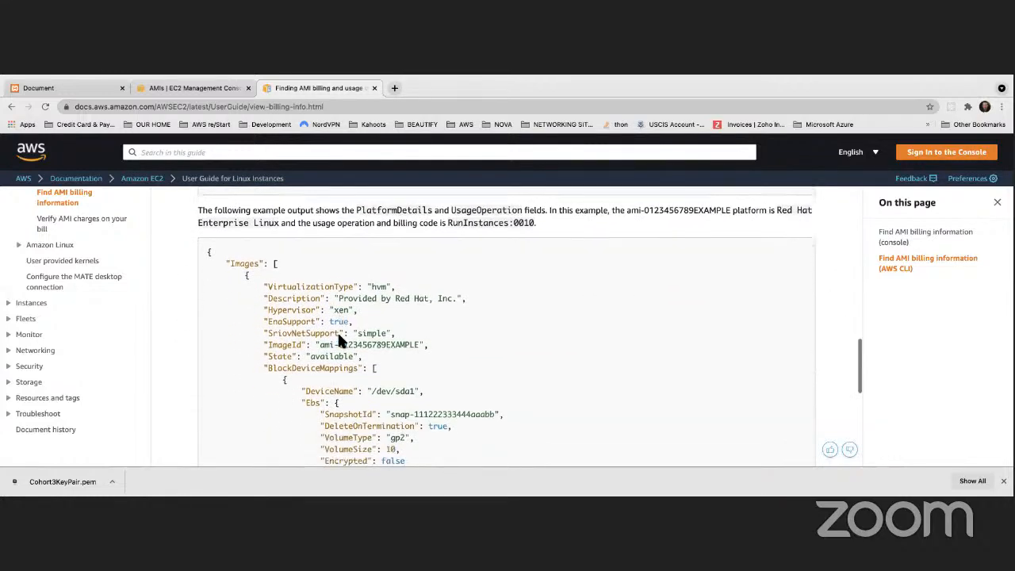
pyautogui.scroll(-2, 340, 340)
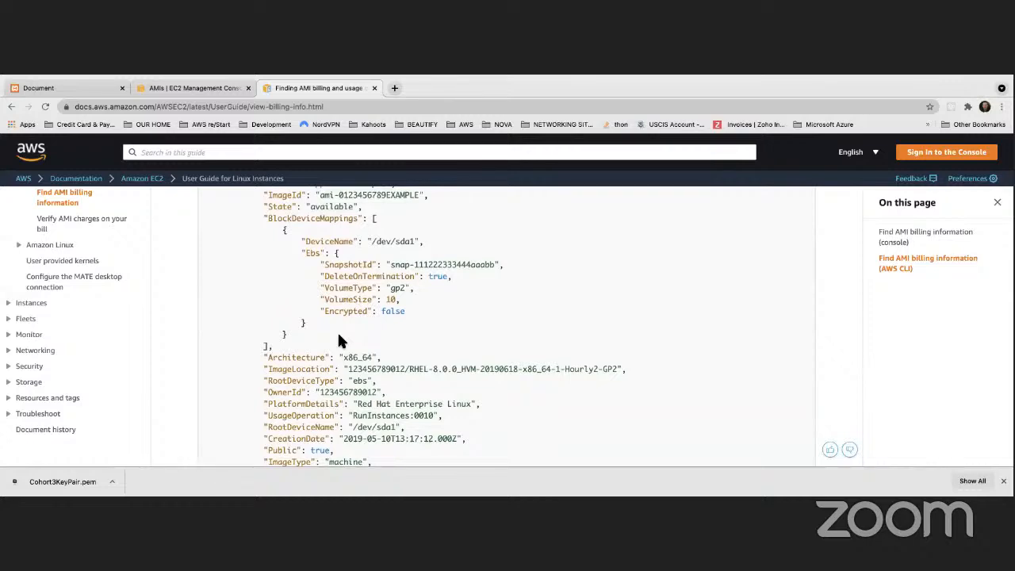
pyautogui.scroll(-5, 340, 340)
pyautogui.scroll(-1, 340, 337)
pyautogui.scroll(10, 340, 337)
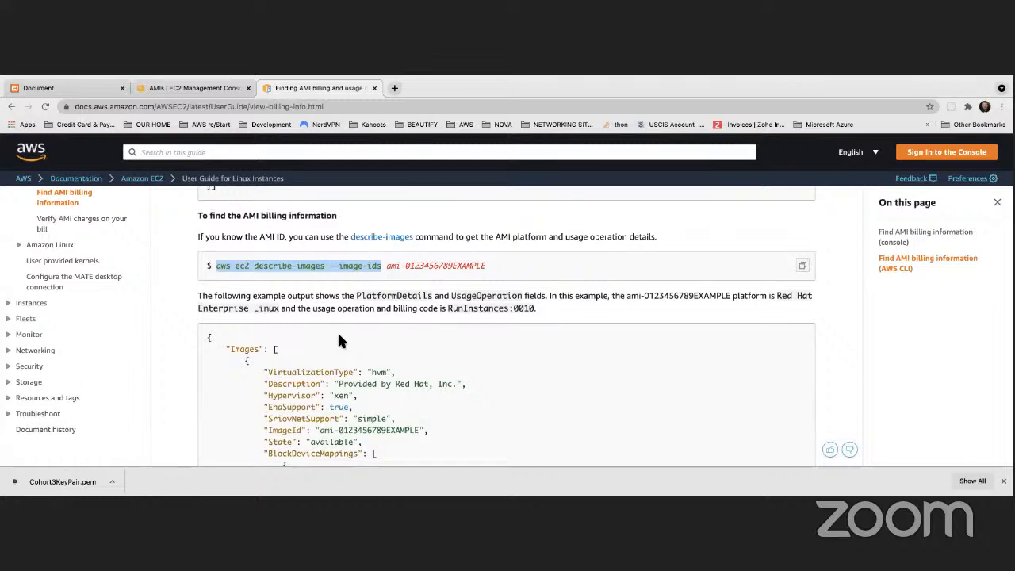
pyautogui.scroll(-5, 332, 336)
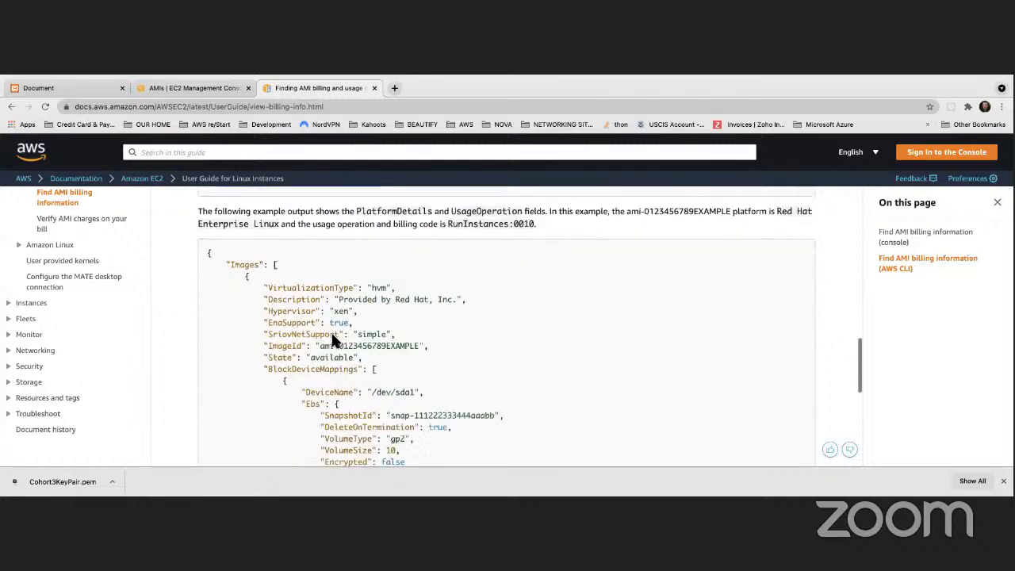
pyautogui.scroll(-3, 332, 336)
pyautogui.scroll(10, 332, 337)
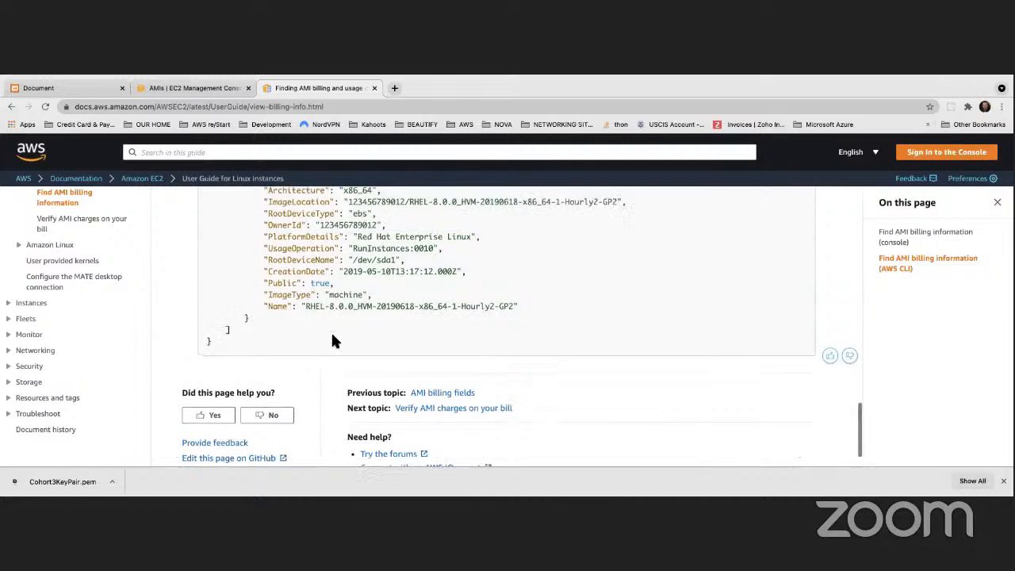
pyautogui.scroll(1, 333, 339)
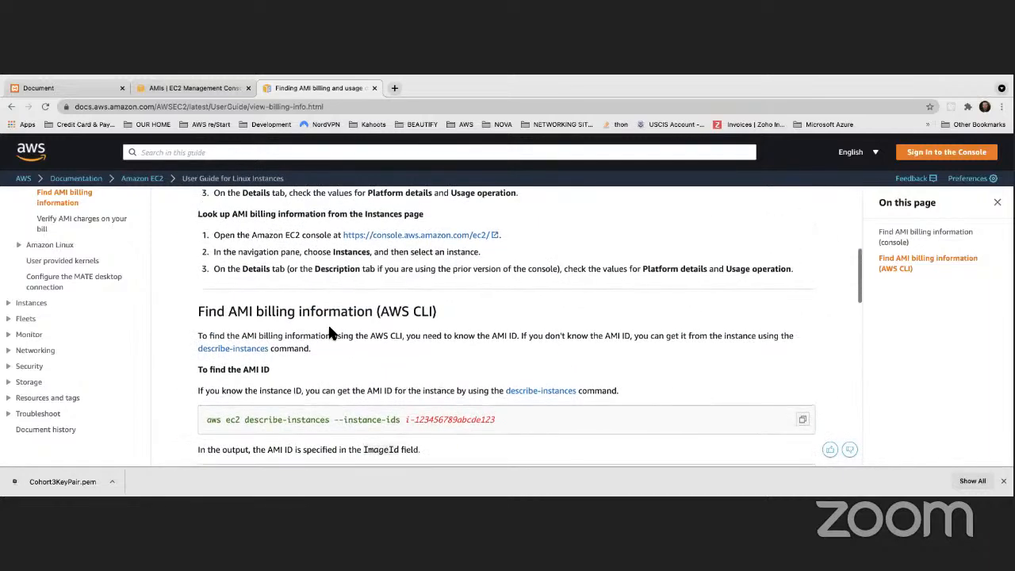
pyautogui.scroll(5, 324, 231)
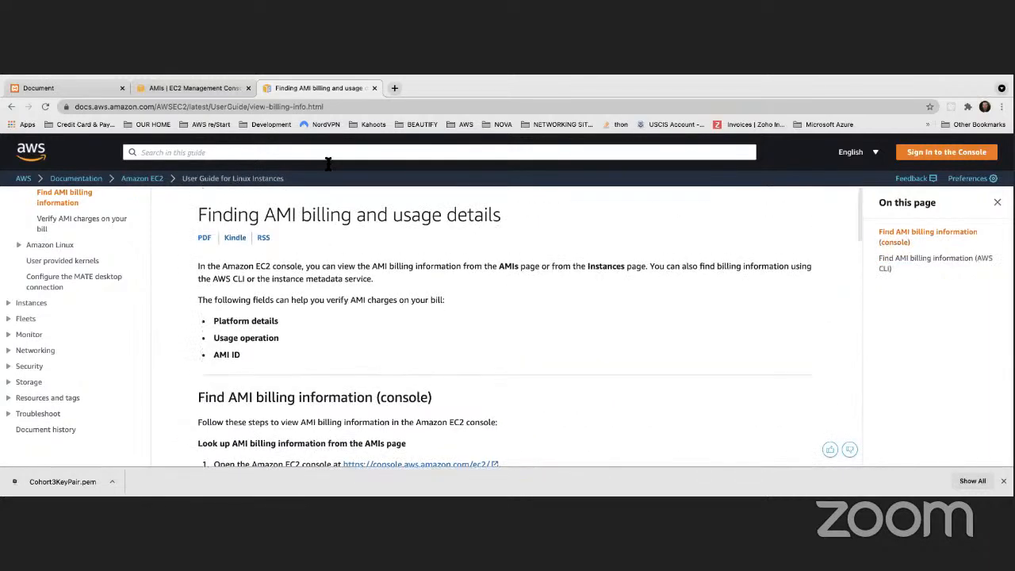
# - Switch to the EC2 console and refresh the AMI list for the Ohio region
pyautogui.click(167, 89)
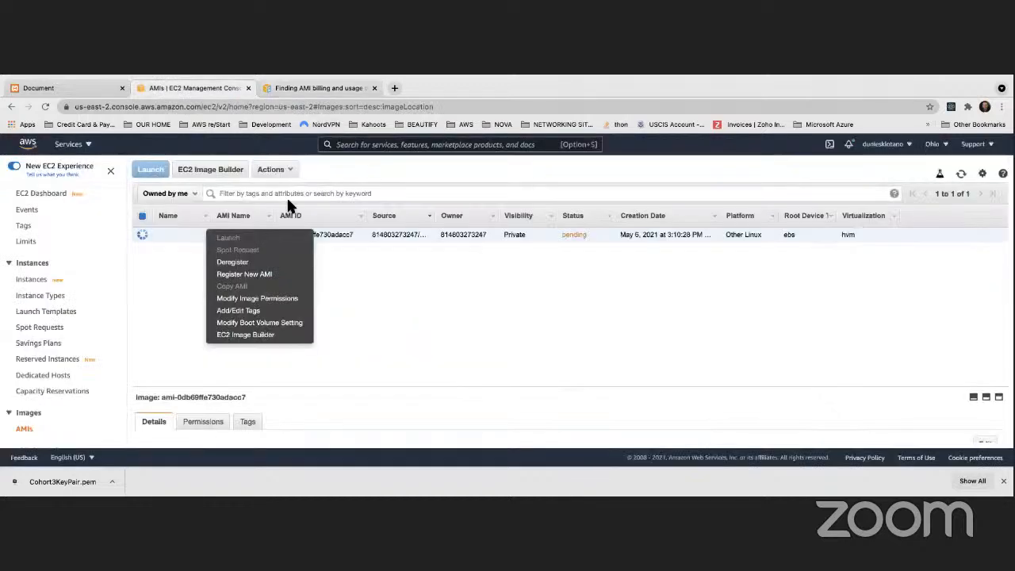
pyautogui.click(961, 174)
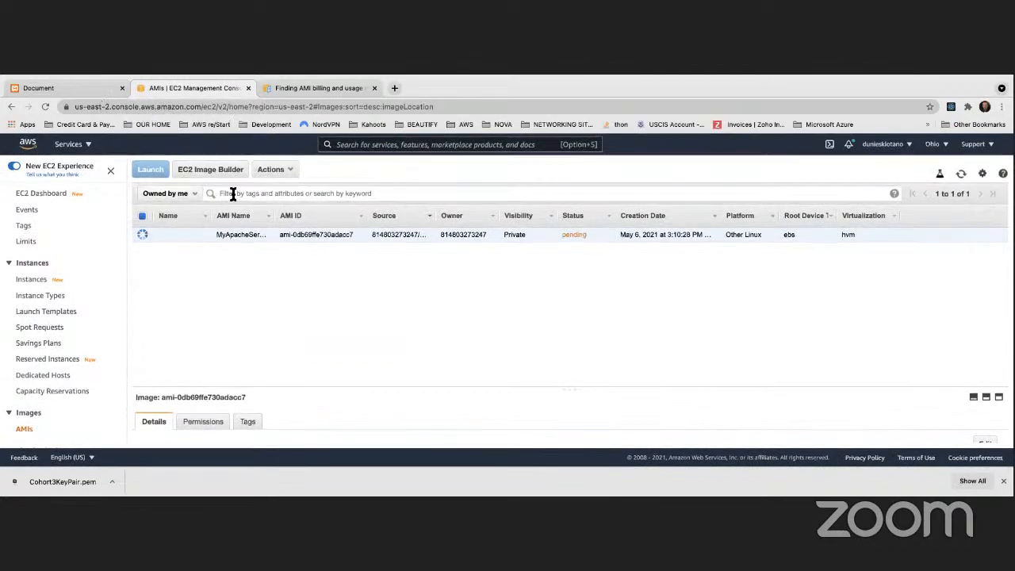
# - Switch to the terminal and paste the copied "aws ec2 describe-images --image-ids" command at the prompt
pyautogui.hotkey('ctrl', 'Left')
pyautogui.hotkey('ctrl', 'Right')
pyautogui.hotkey('ctrl', 'Left')
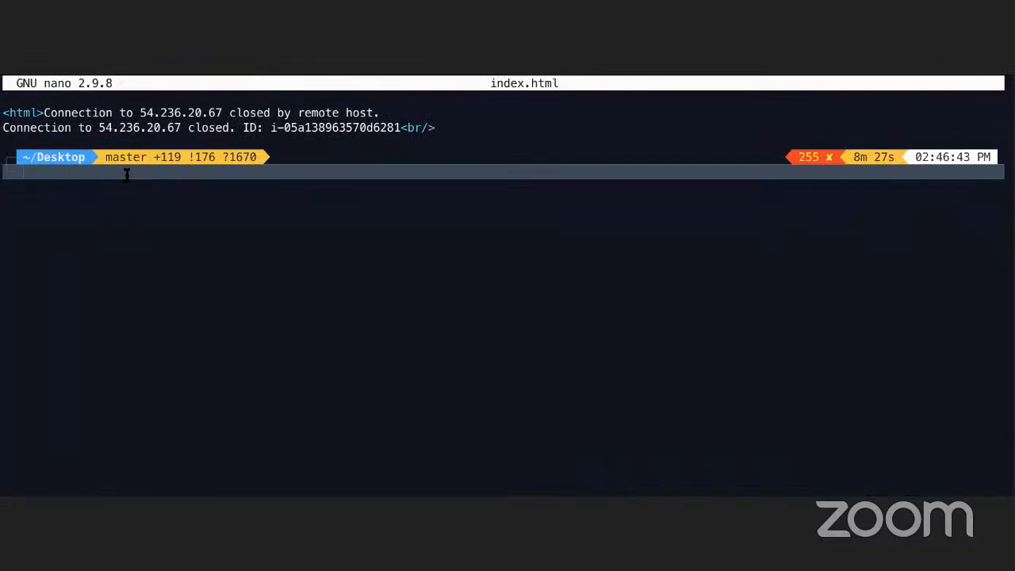
pyautogui.press('super+v')
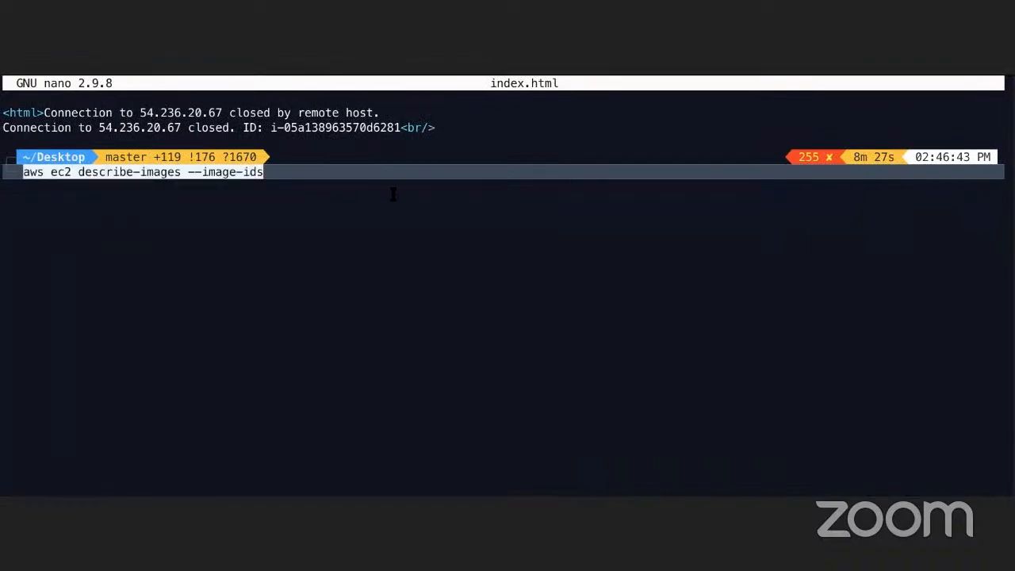
# - Return to the EC2 console and change the region to N. Virginia to list its AMIs
pyautogui.hotkey('ctrl', 'Right')
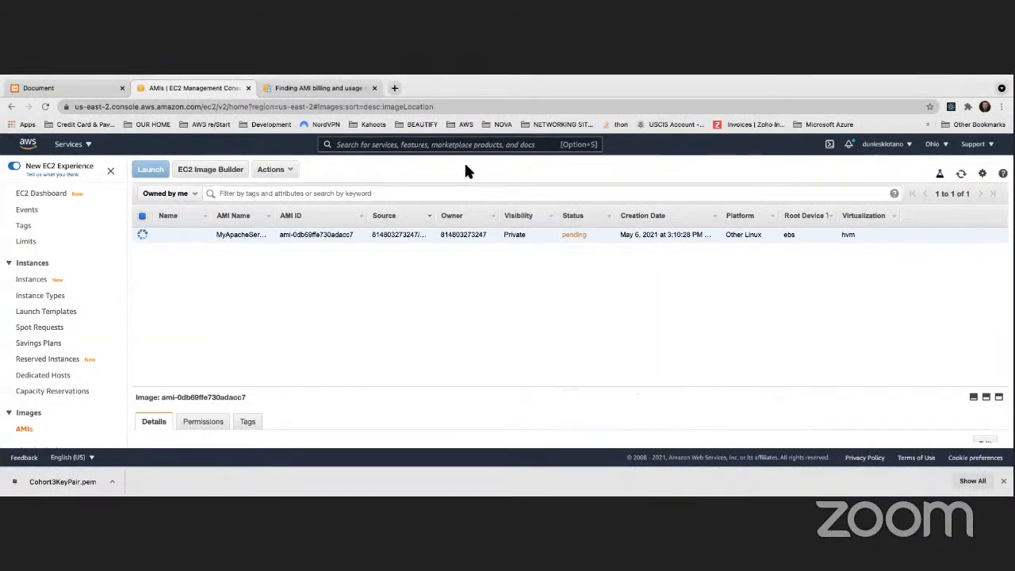
pyautogui.click(884, 144)
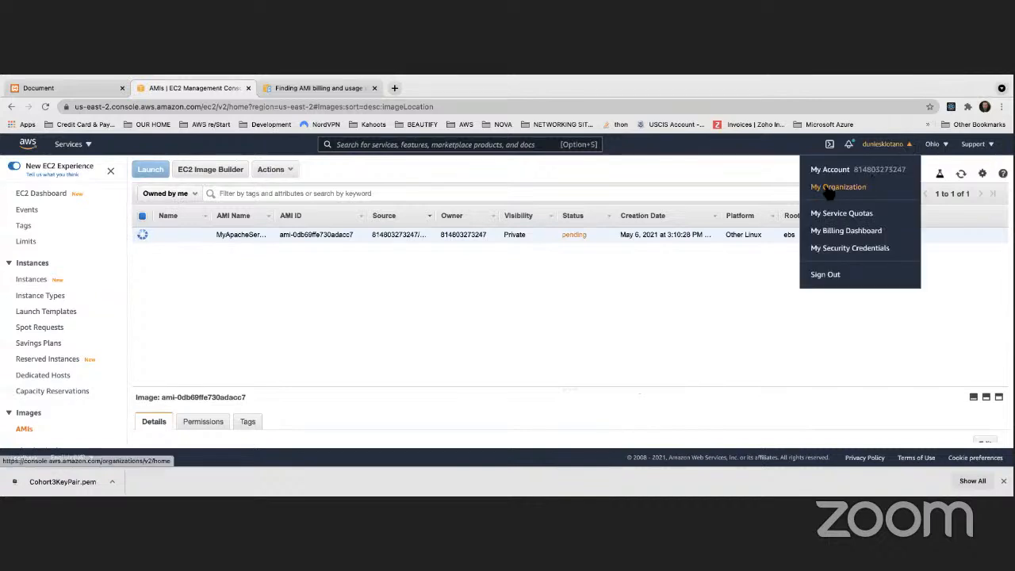
pyautogui.click(936, 145)
pyautogui.click(857, 166)
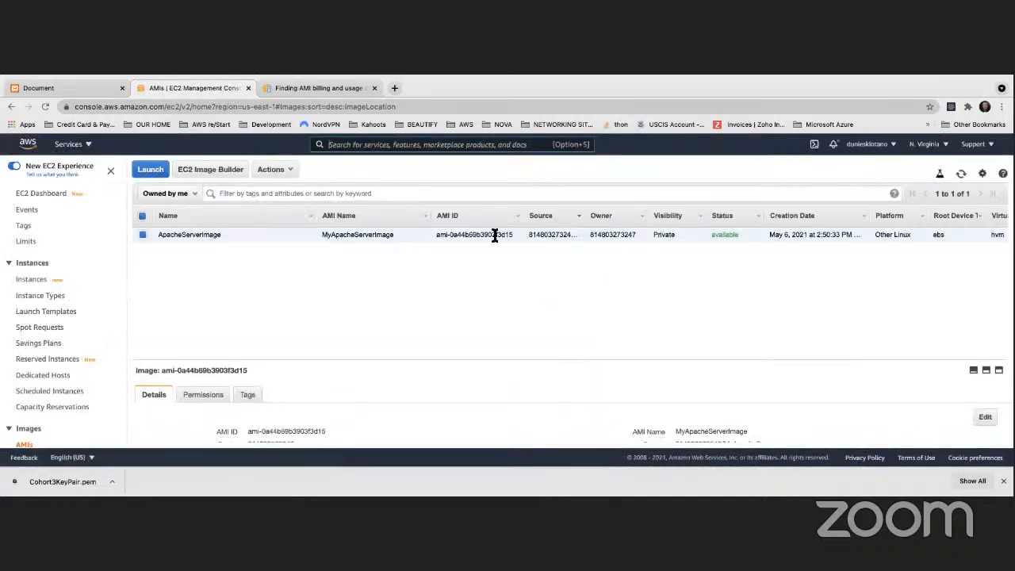
# - Copy the AMI ID of MyApacheServerImage and append it to the describe-images command in the terminal
pyautogui.moveTo(512, 235); pyautogui.dragTo(438, 237)
pyautogui.press('super+c')
pyautogui.hotkey('ctrl', 'Left')
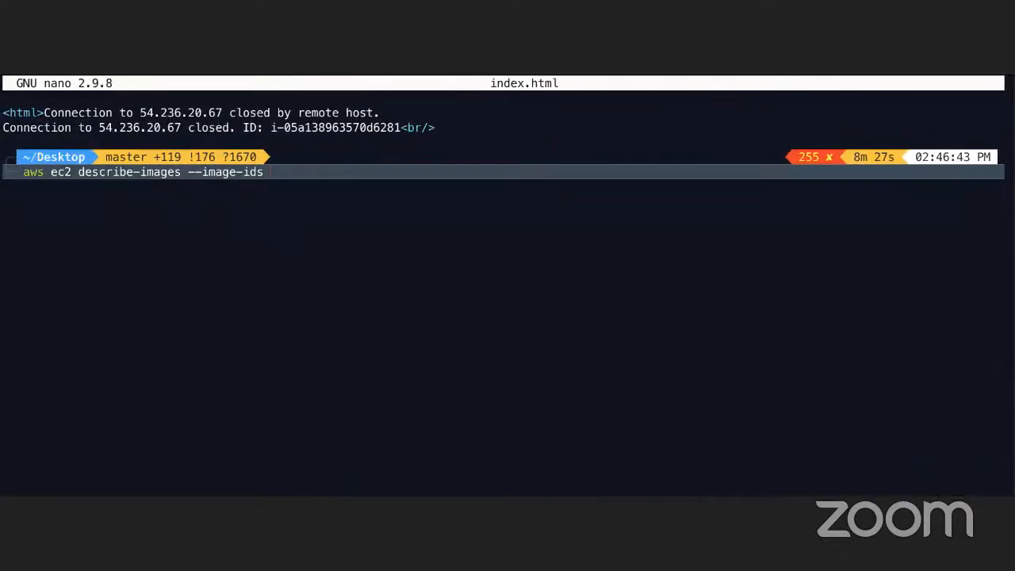
pyautogui.press('super+v')
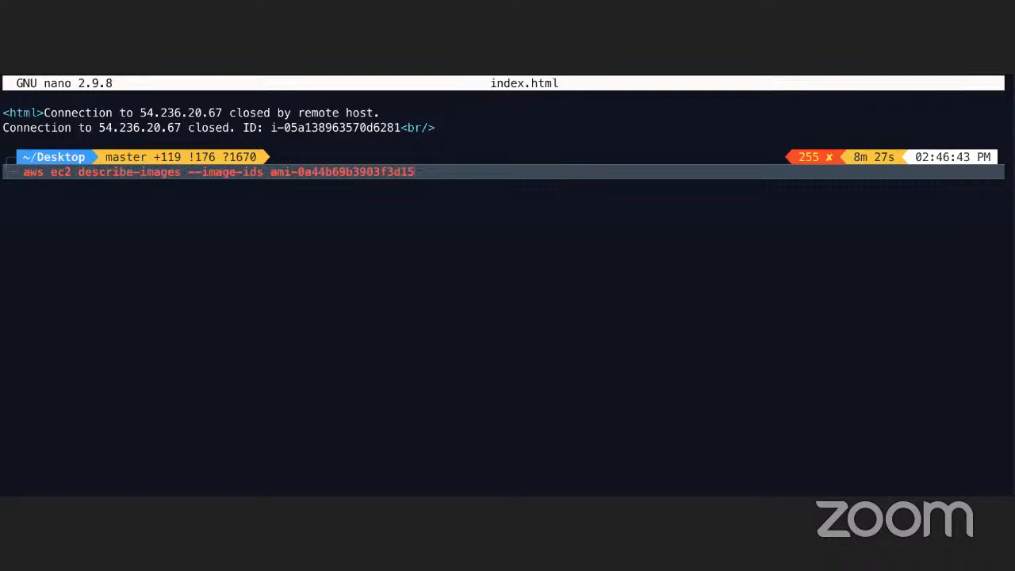
# - Return to the AMI billing documentation and check its describe-images command example against the prepared command
pyautogui.hotkey('ctrl', 'Right')
pyautogui.hotkey('ctrl', 'Right')
pyautogui.hotkey('ctrl', 'Left')
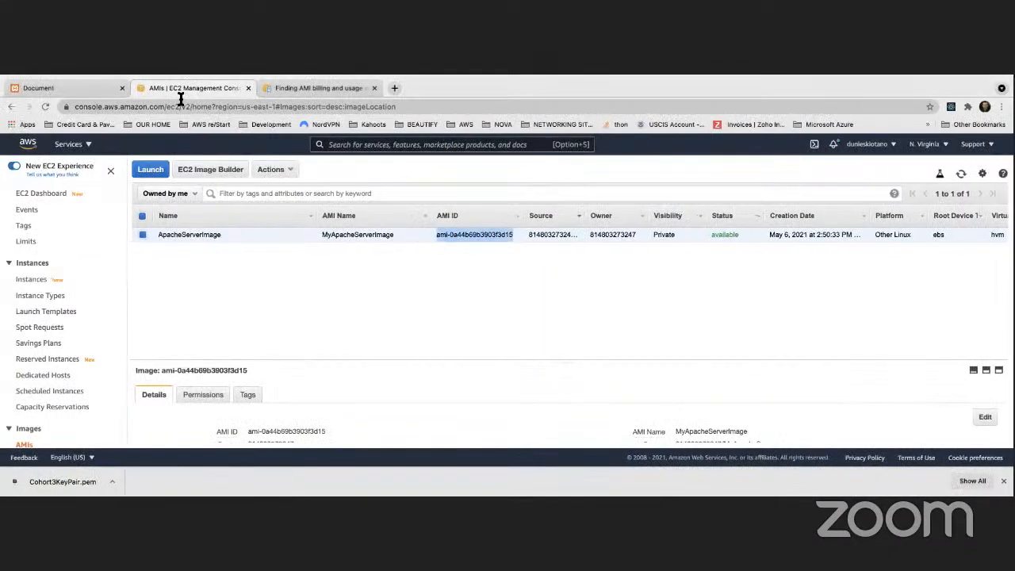
pyautogui.click(302, 87)
pyautogui.scroll(-3, 323, 317)
pyautogui.scroll(-5, 321, 339)
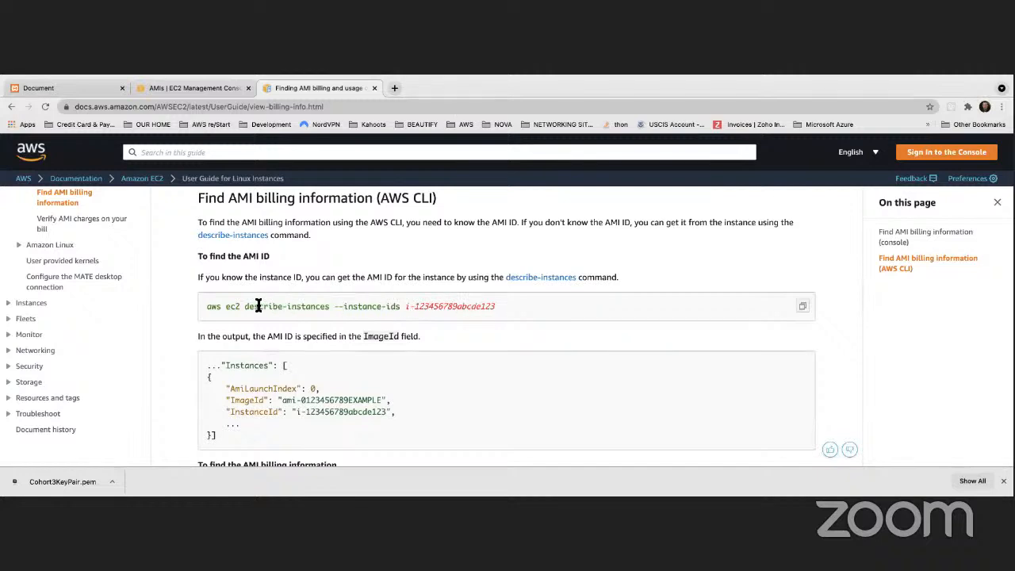
pyautogui.scroll(-3, 265, 307)
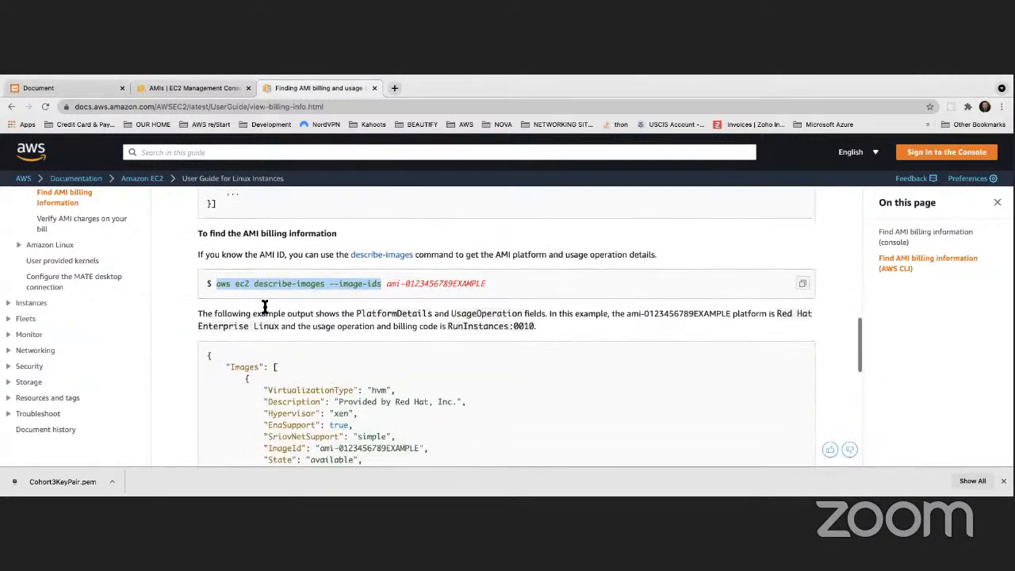
pyautogui.click(369, 293)
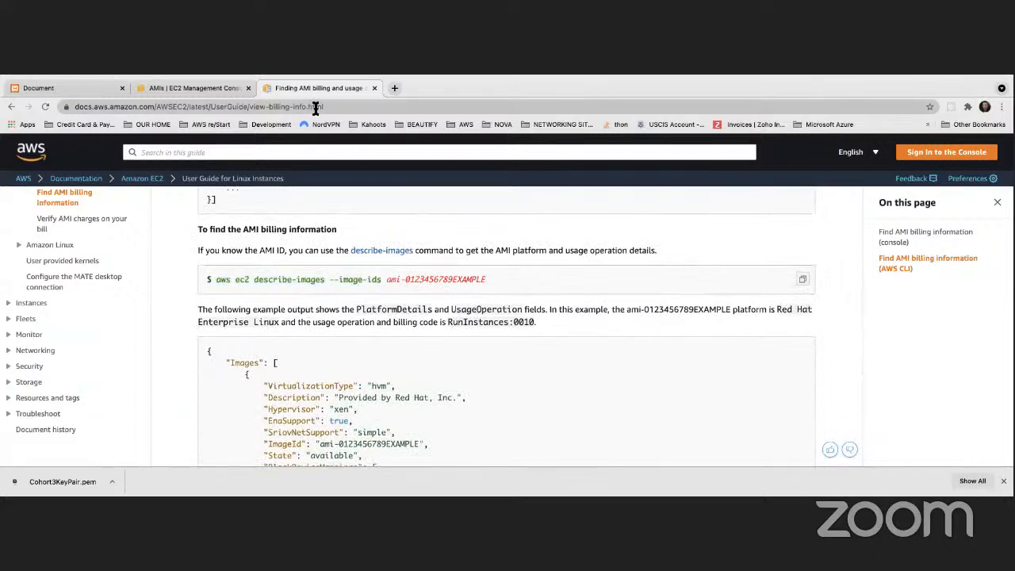
# - Run the describe-images command for ami-0a44b69b3903f3d15 in the terminal and read through its whole output
pyautogui.hotkey('ctrl', 'Left')
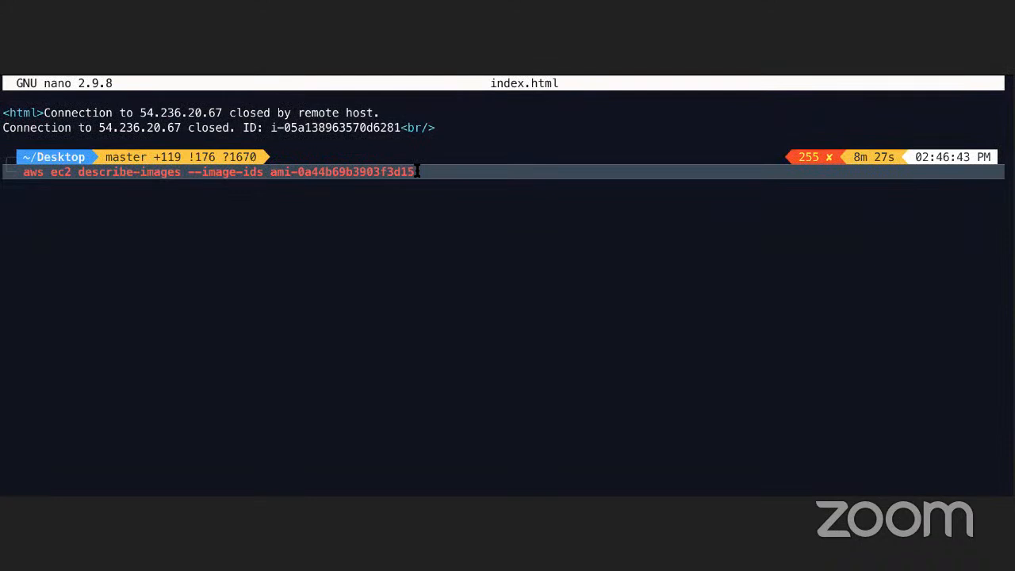
pyautogui.press('Return')
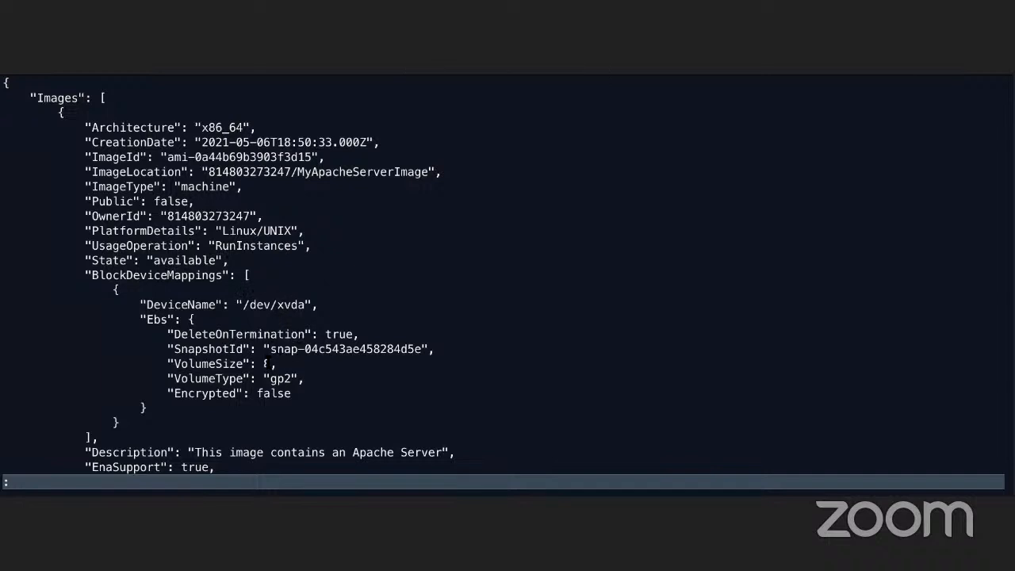
pyautogui.scroll(-2, 270, 362)
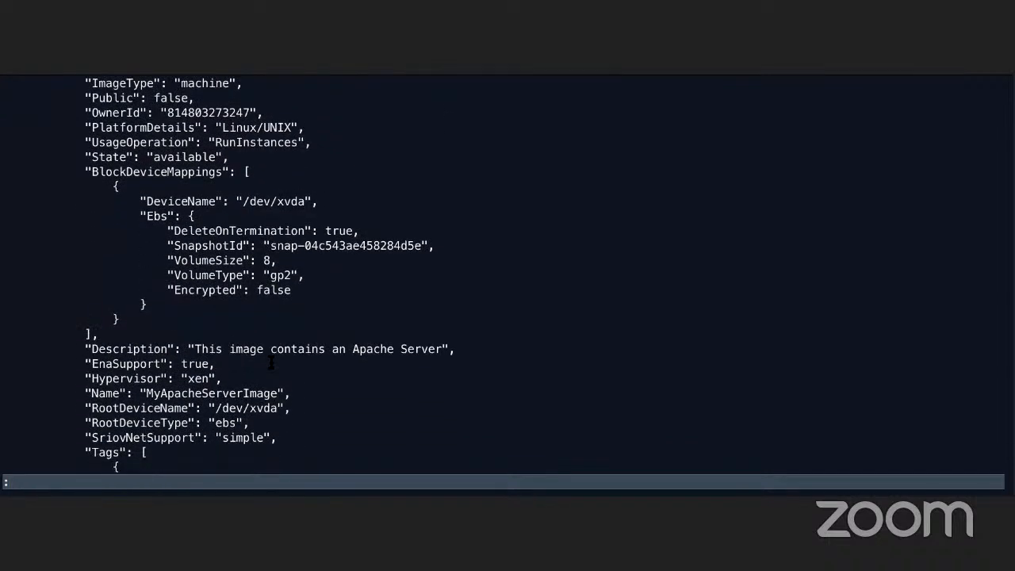
pyautogui.scroll(-1, 230, 351)
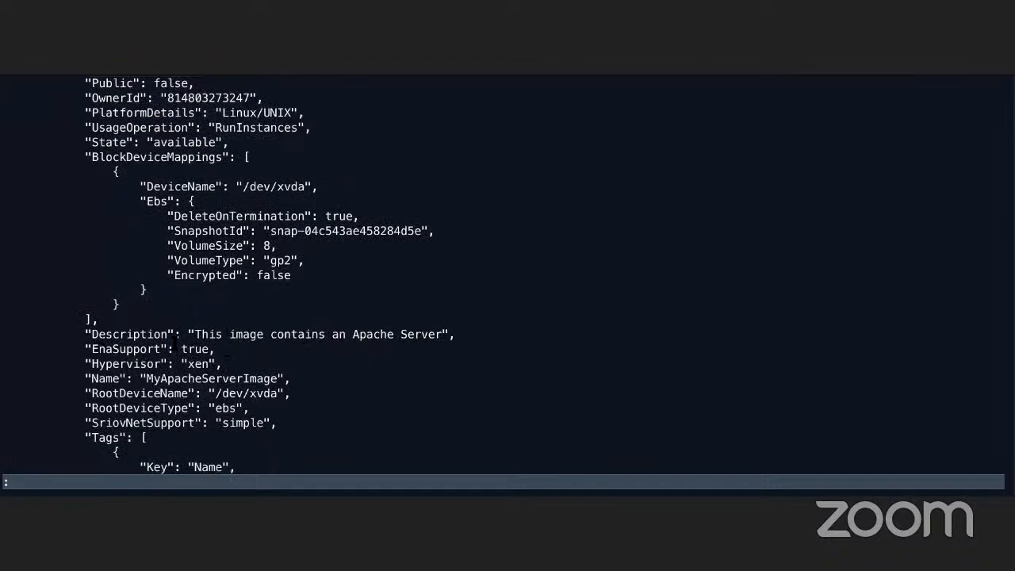
pyautogui.scroll(-1, 170, 349)
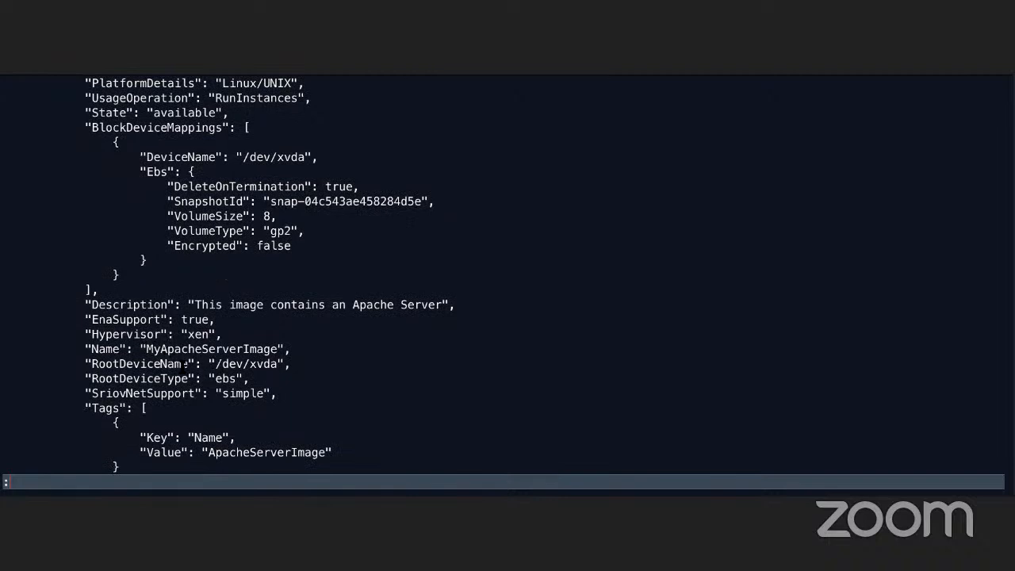
pyautogui.scroll(-3, 182, 365)
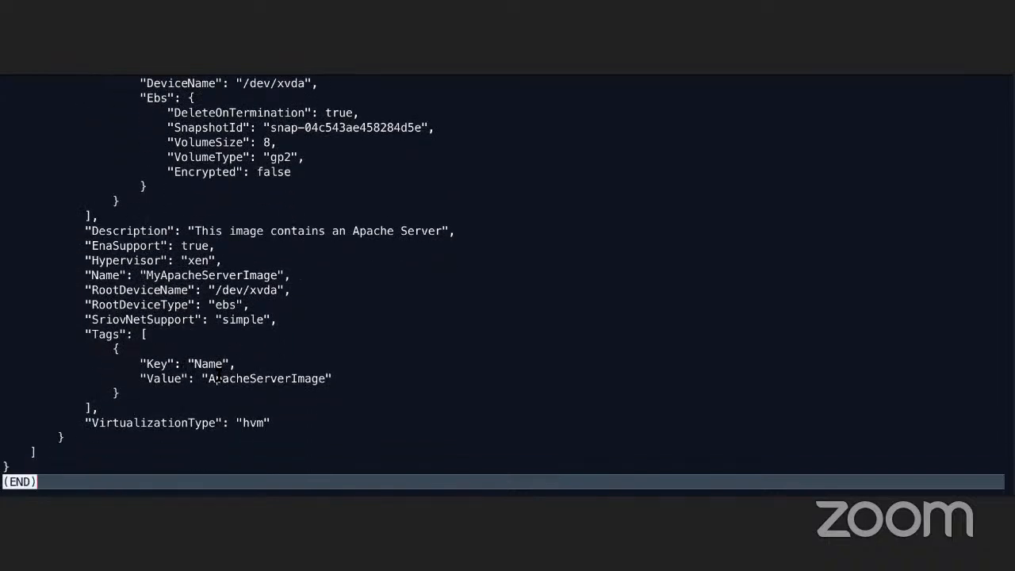
pyautogui.scroll(5, 217, 378)
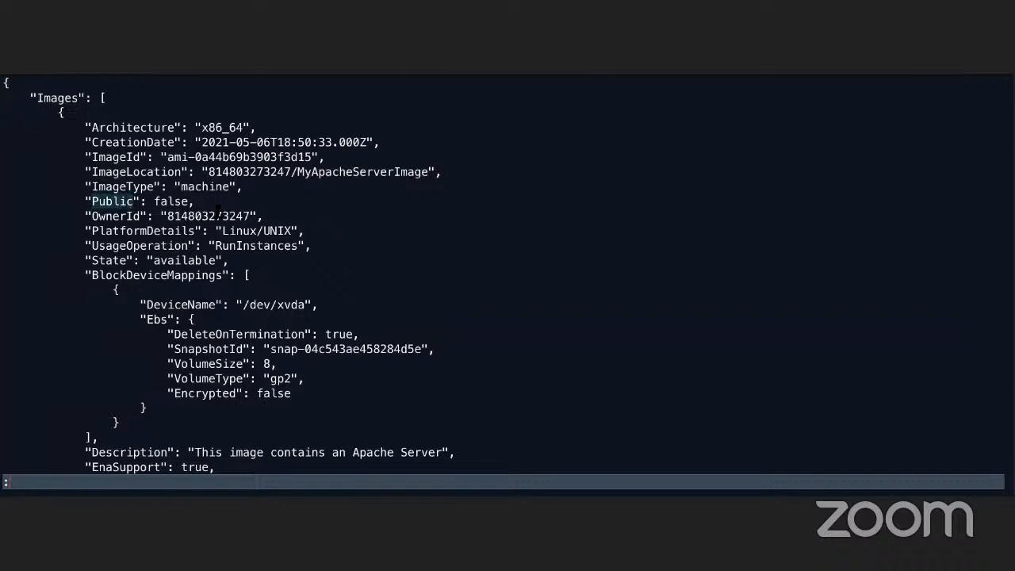
# - Quit the command output view and switch back to the AMI billing documentation in the browser
pyautogui.press('Escape')
pyautogui.press('Escape')
pyautogui.press('q')
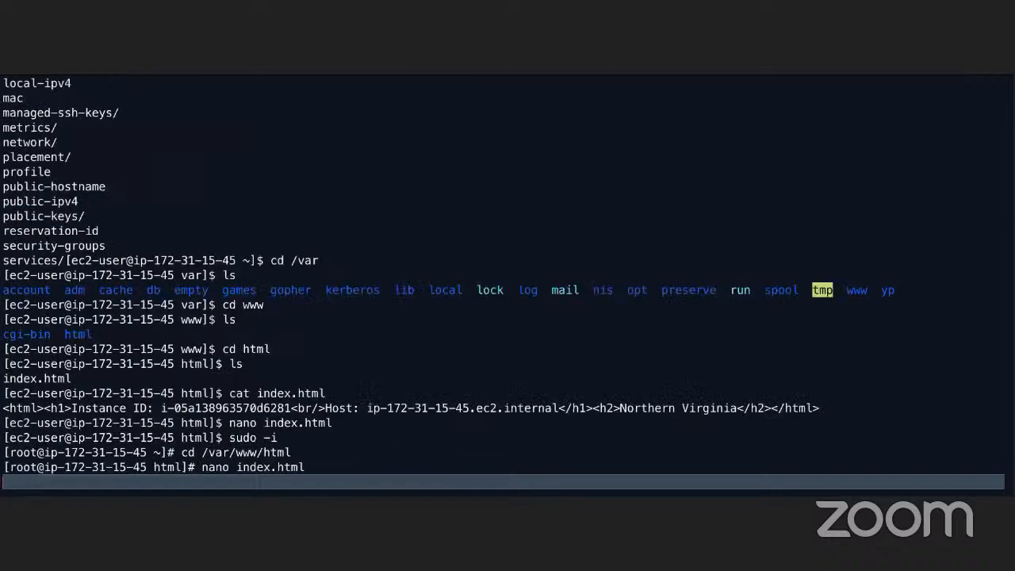
pyautogui.hotkey('ctrl', 'Right')
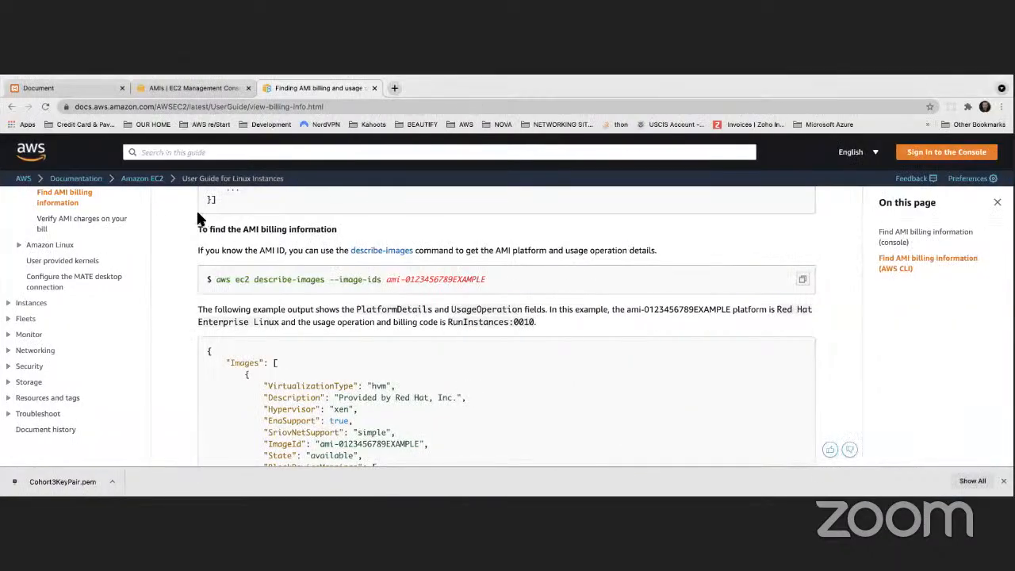
# - Switch to the EC2 console and open the running instances list for N. Virginia
pyautogui.click(185, 80)
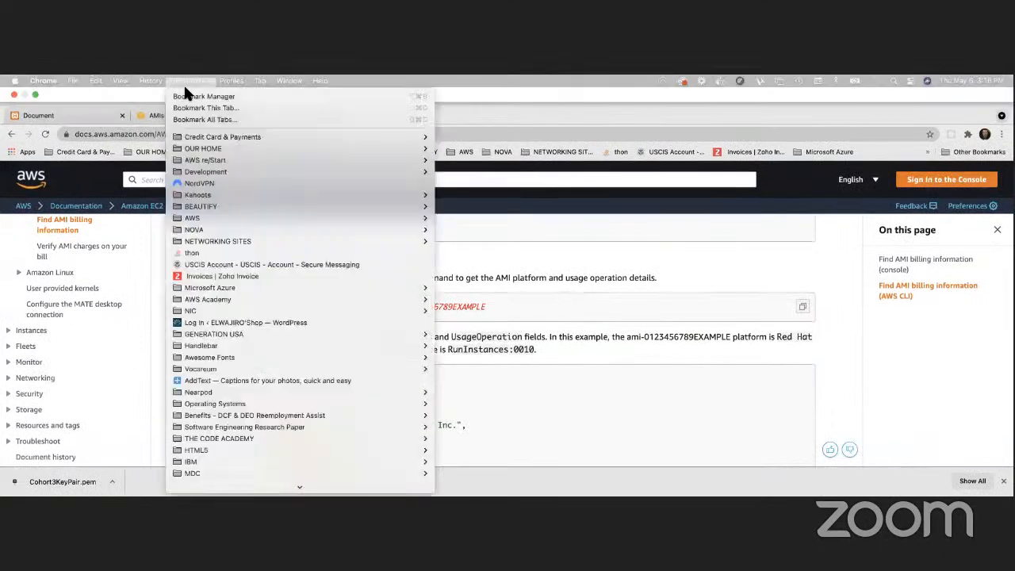
pyautogui.click(153, 115)
pyautogui.click(153, 115)
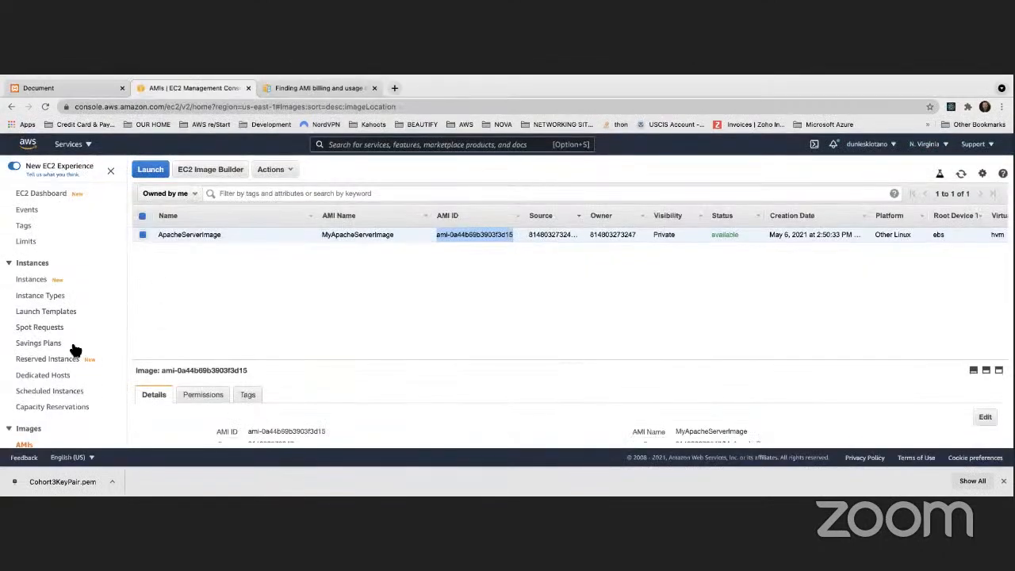
pyautogui.click(32, 279)
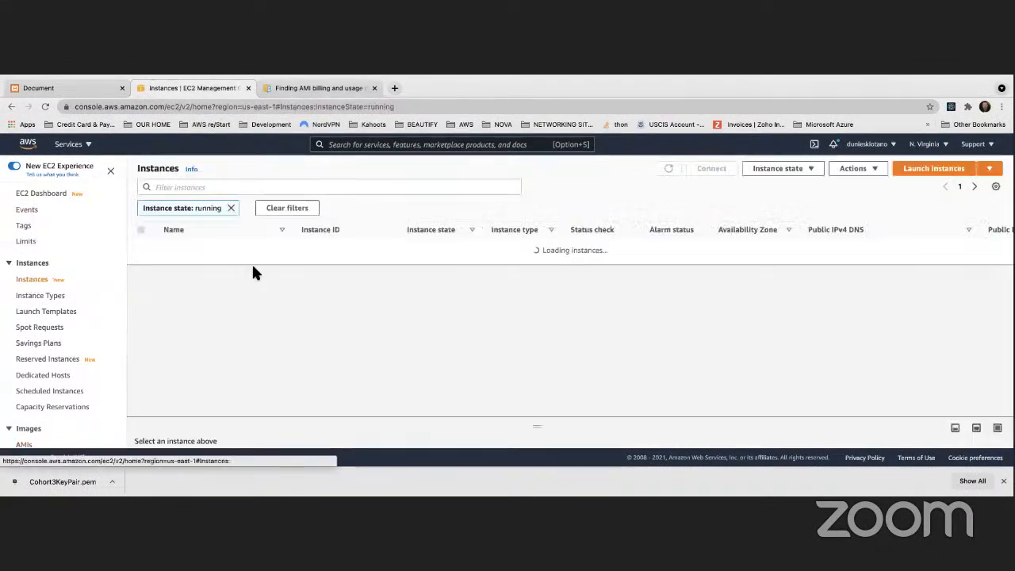
# - Switch to the terminal and run aws ec2 describe-instances
pyautogui.hotkey('ctrl', 'Left')
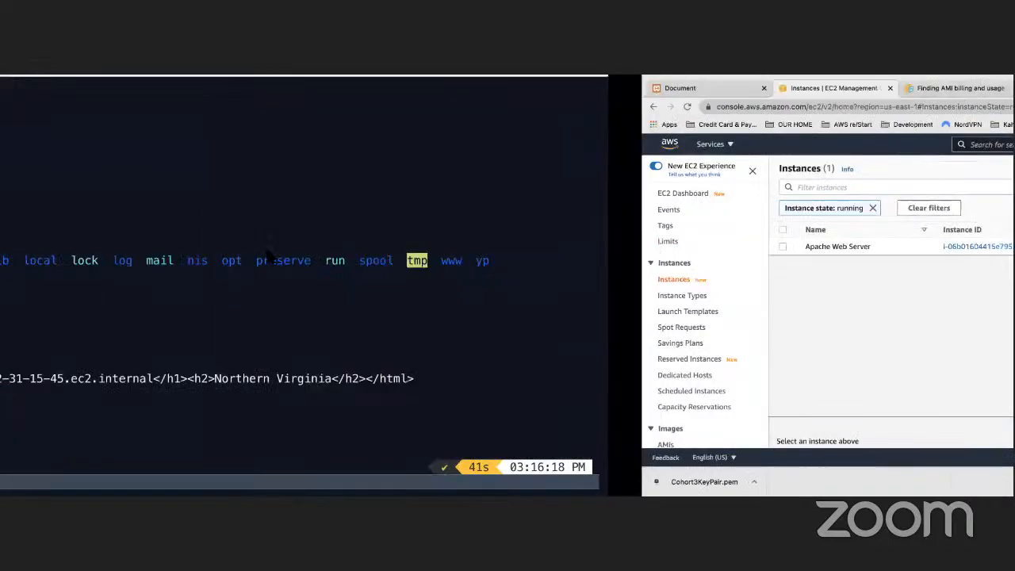
pyautogui.write('aws ec2 describe')
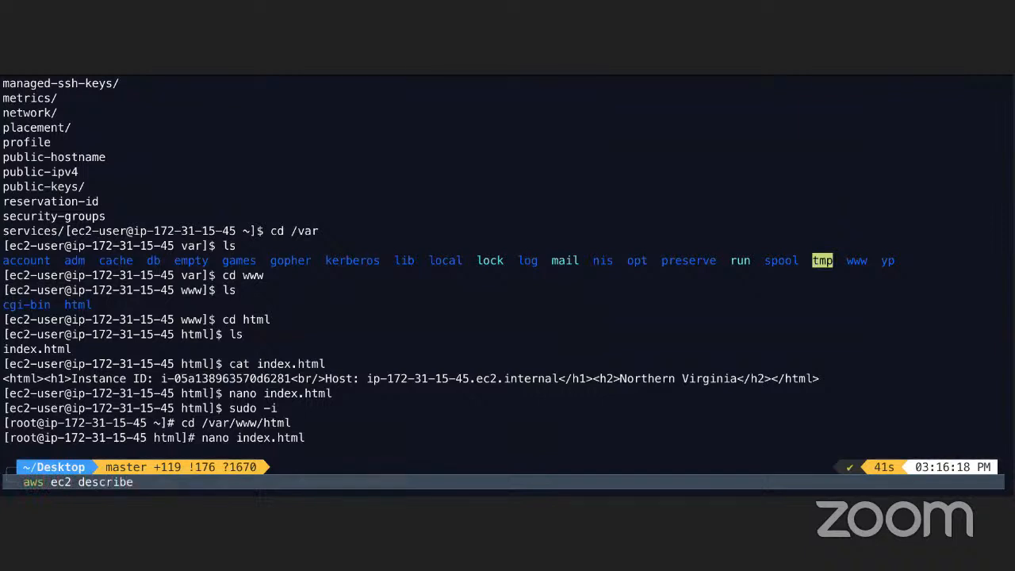
pyautogui.write('-instances')
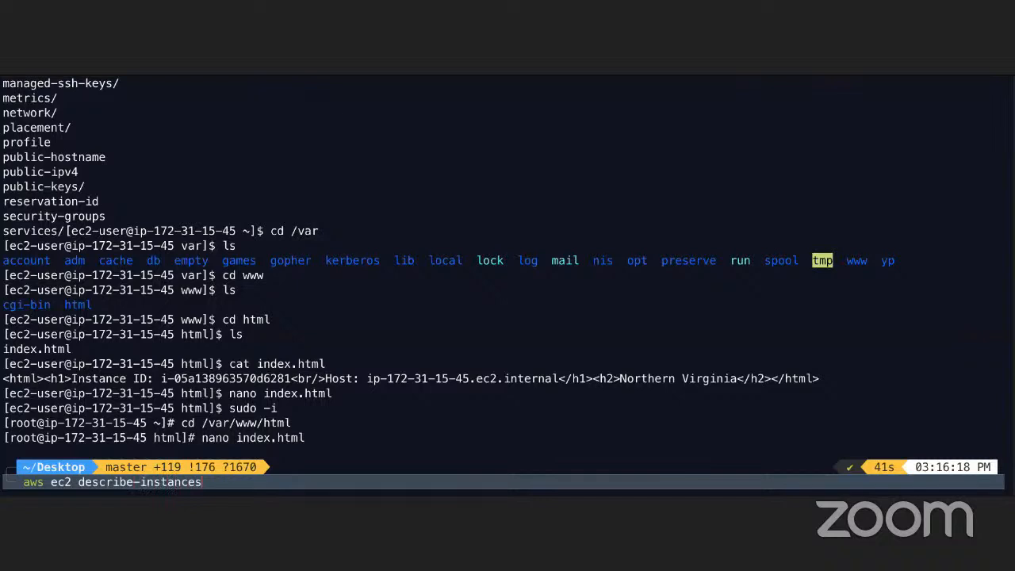
pyautogui.press('Return')
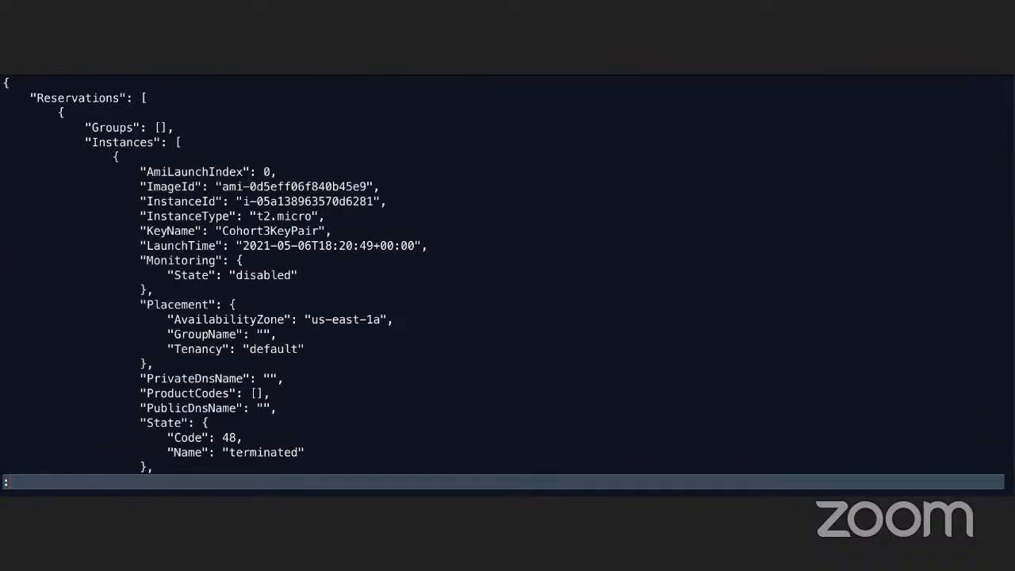
# - Read through the describe-instances output, examining each instance's image ID, key name, state, network and storage details down to the end
pyautogui.moveTo(141, 171); pyautogui.dragTo(267, 171)
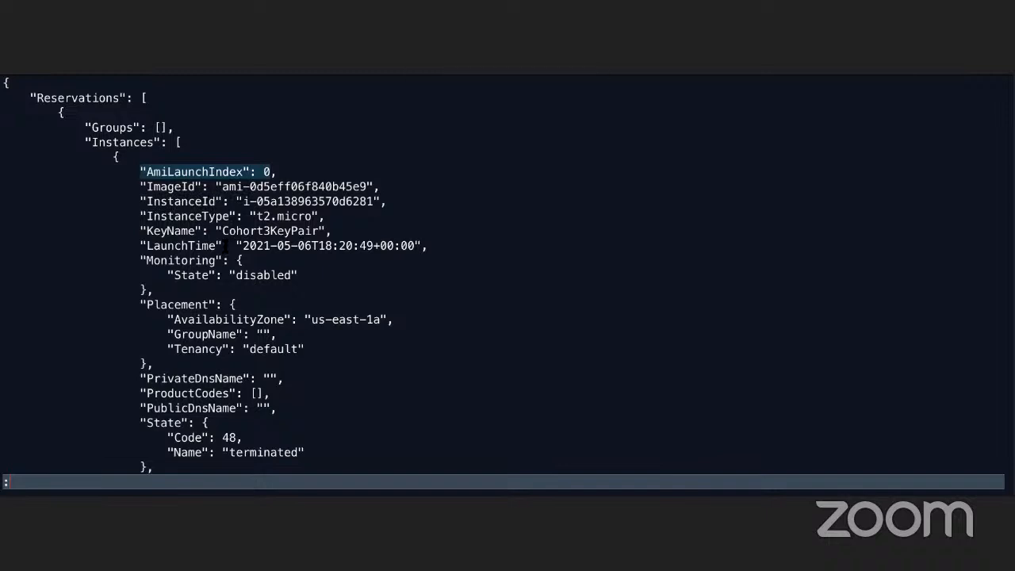
pyautogui.moveTo(222, 231); pyautogui.dragTo(321, 231)
pyautogui.scroll(-3, 222, 278)
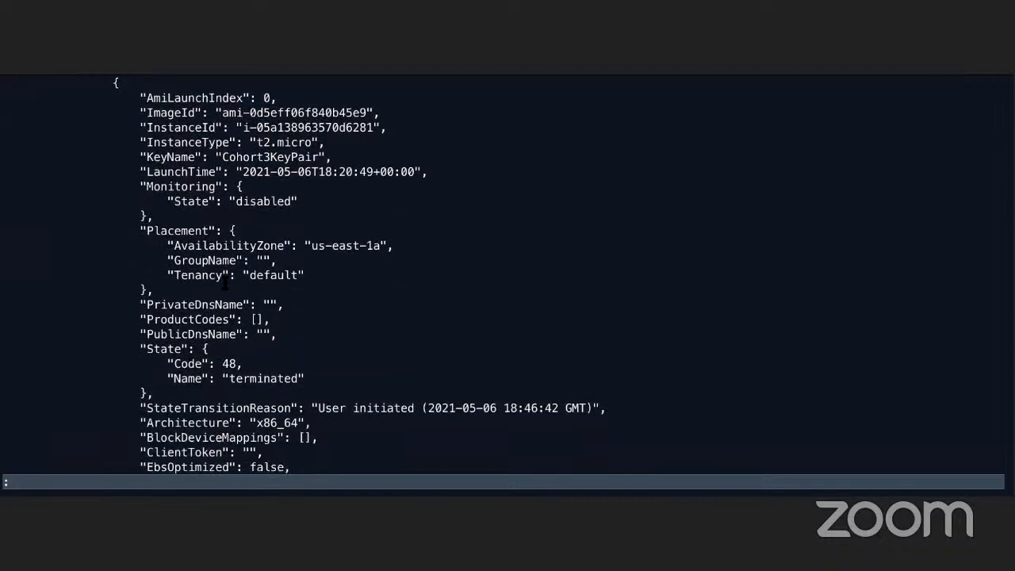
pyautogui.scroll(-8, 224, 283)
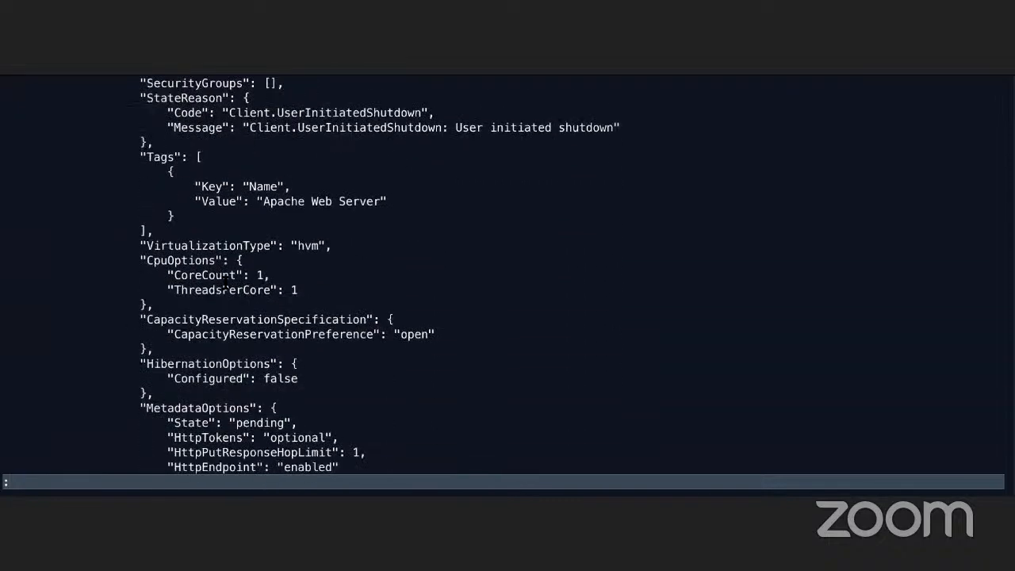
pyautogui.scroll(-17, 212, 279)
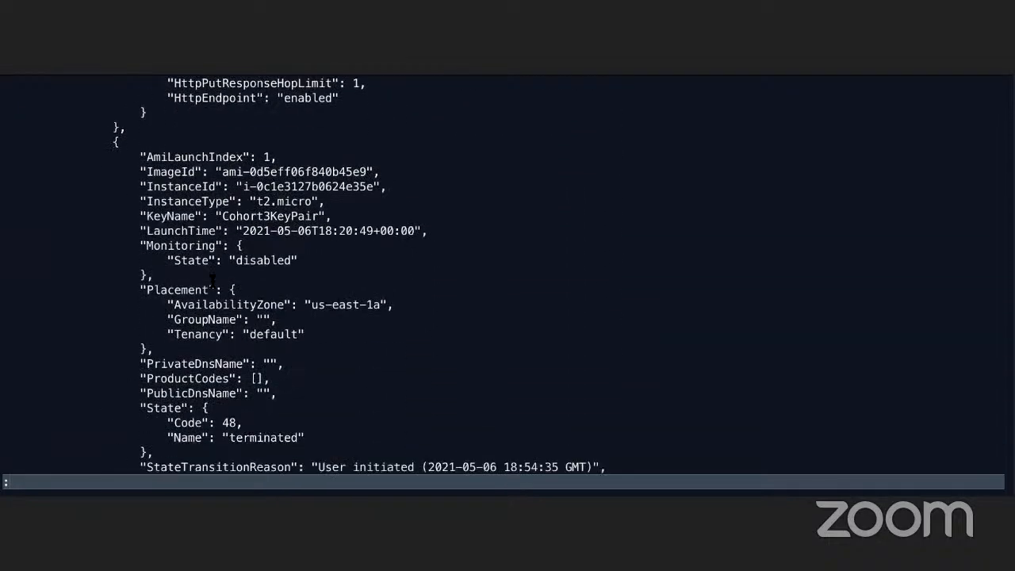
pyautogui.scroll(-12, 213, 280)
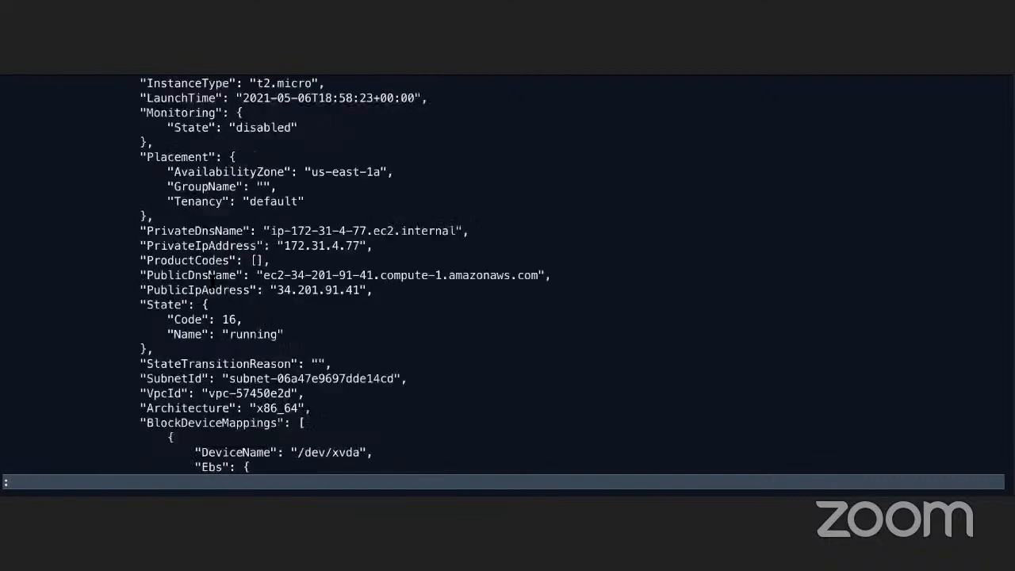
pyautogui.scroll(-12, 213, 276)
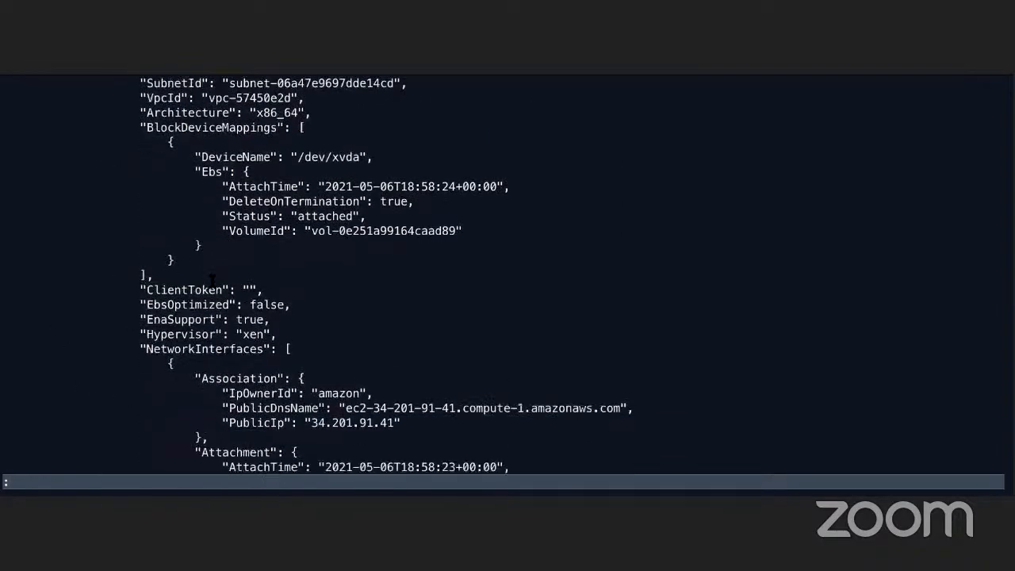
pyautogui.scroll(-15, 213, 279)
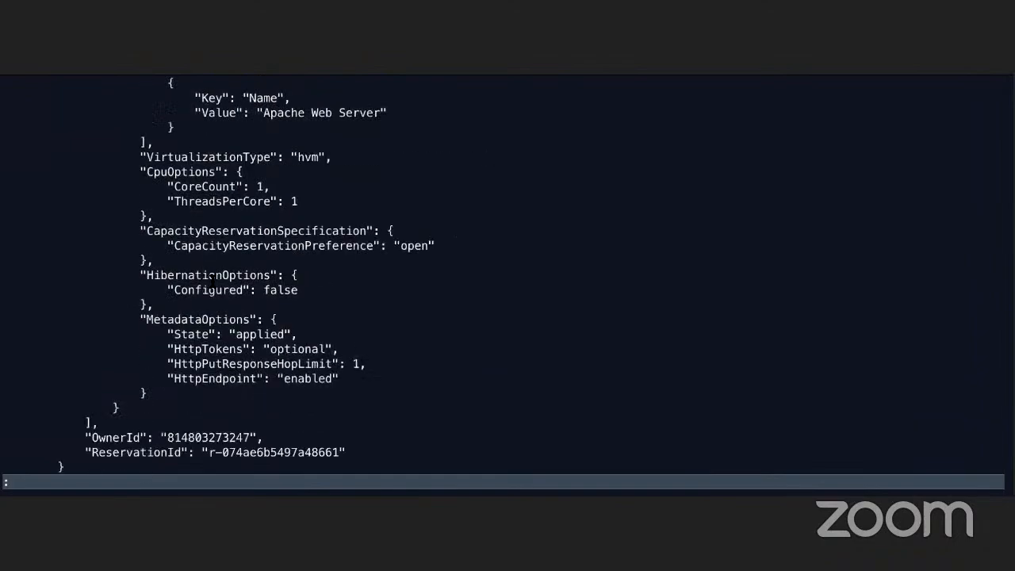
pyautogui.hotkey('ctrl', 'Left')
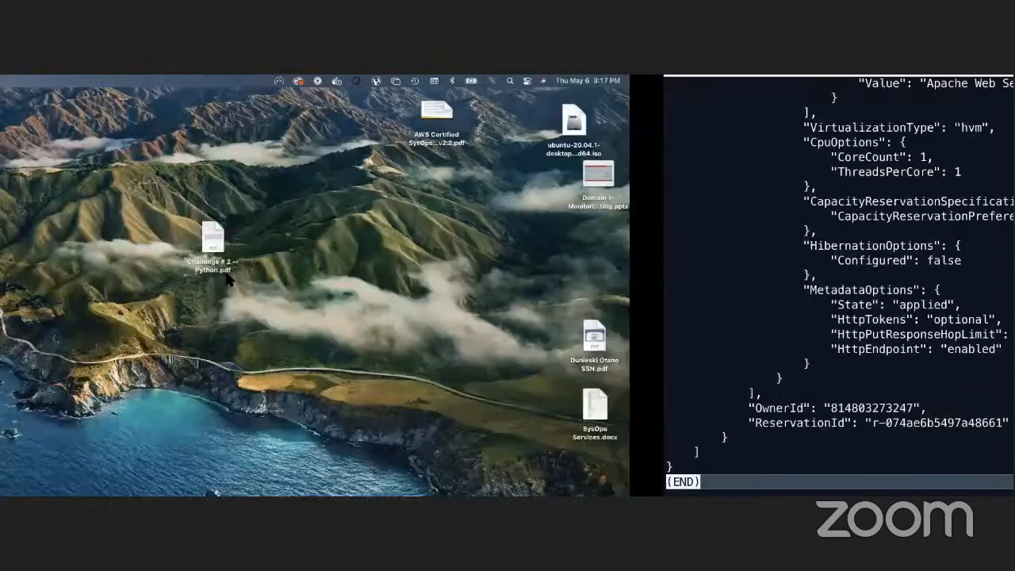
pyautogui.hotkey('ctrl', 'Right')
pyautogui.hotkey('ctrl', 'Right')
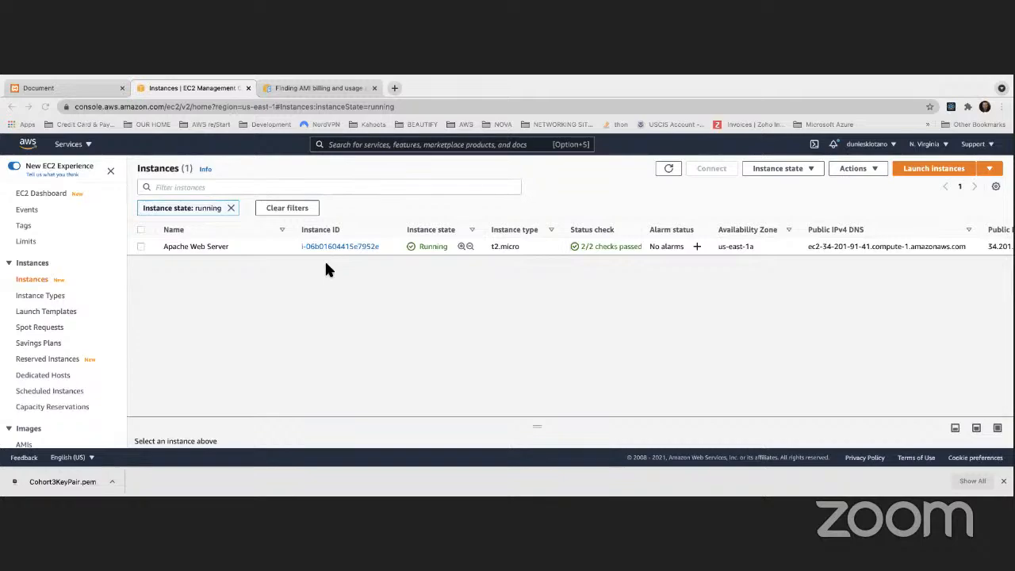
pyautogui.hotkey('ctrl', 'Left')
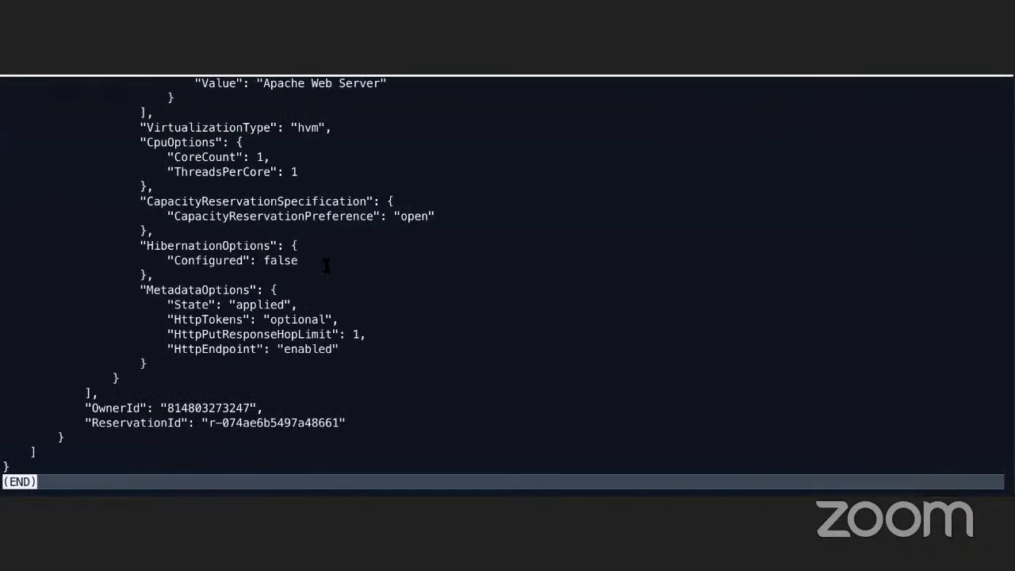
pyautogui.hotkey('ctrl', 'Left')
pyautogui.hotkey('ctrl', 'Right')
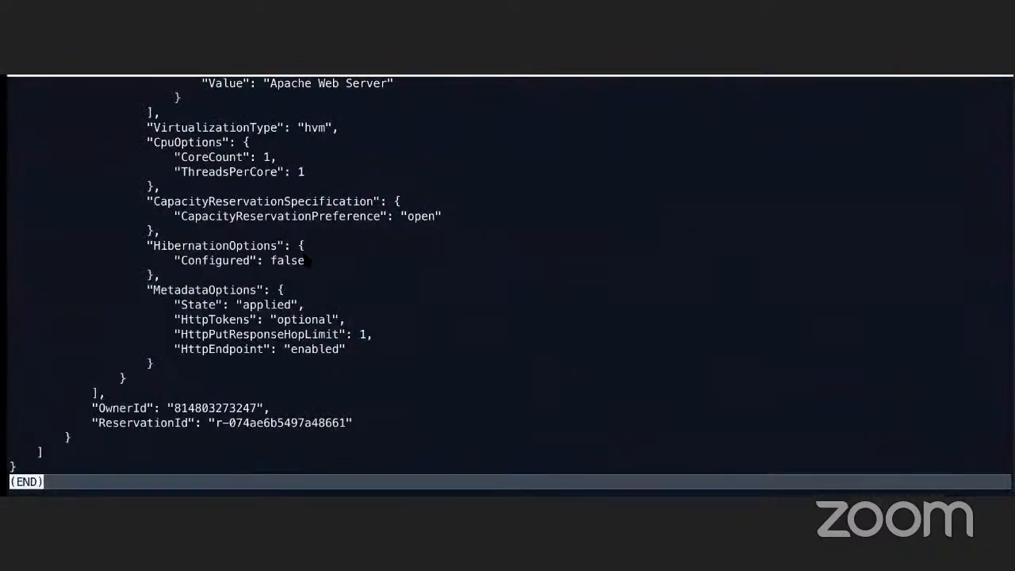
# - Return to the EC2 console in the browser and open the AMI list for the US East (Ohio) region
pyautogui.hotkey('ctrl', 'Right')
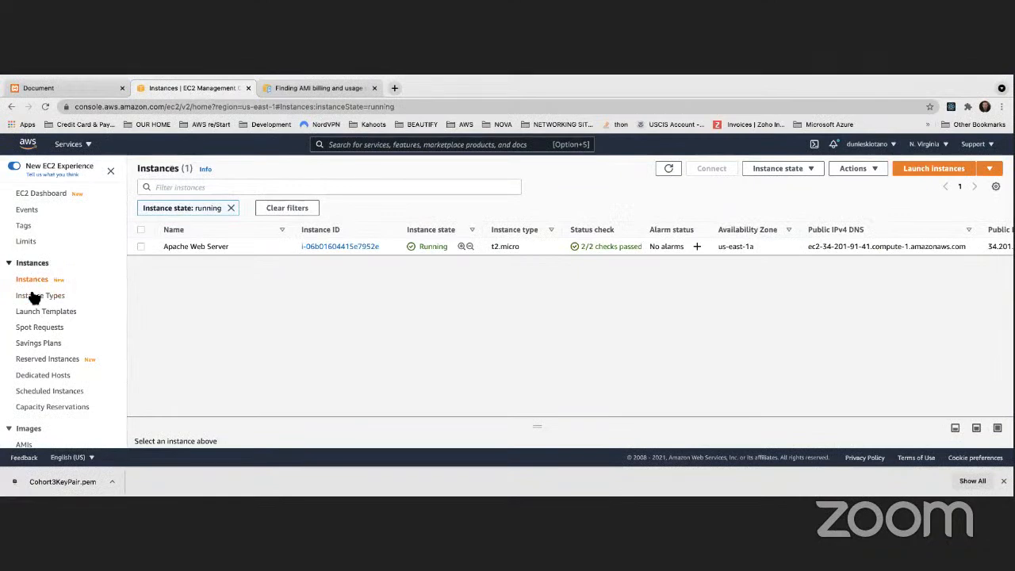
pyautogui.scroll(-3, 30, 289)
pyautogui.click(930, 145)
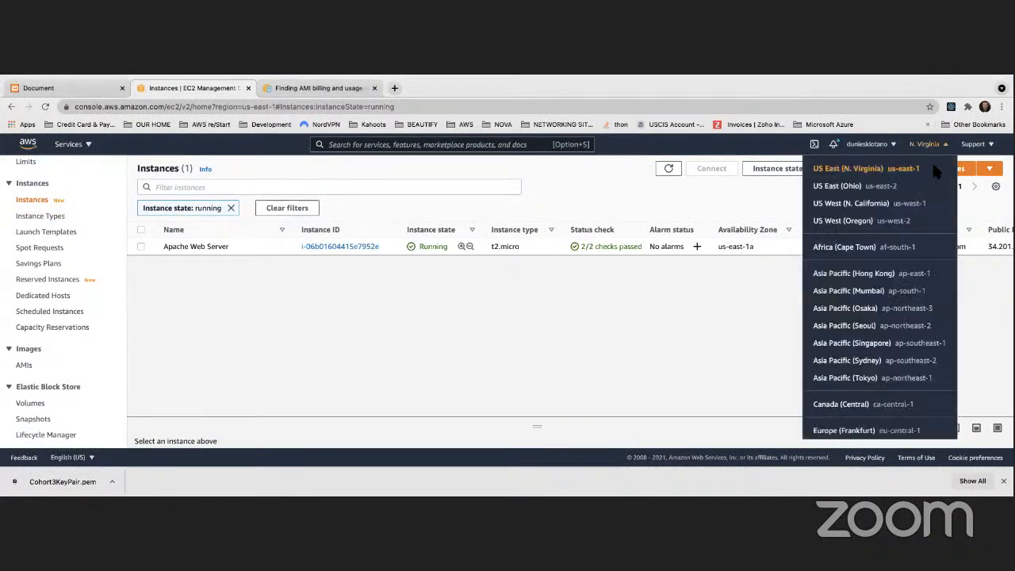
pyautogui.click(839, 186)
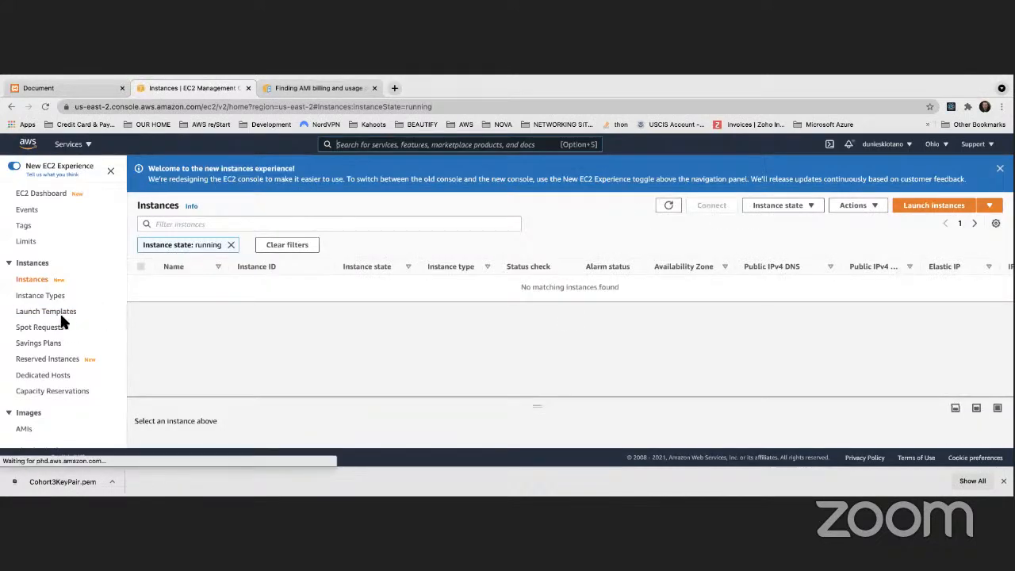
pyautogui.scroll(-2, 62, 326)
pyautogui.click(61, 337)
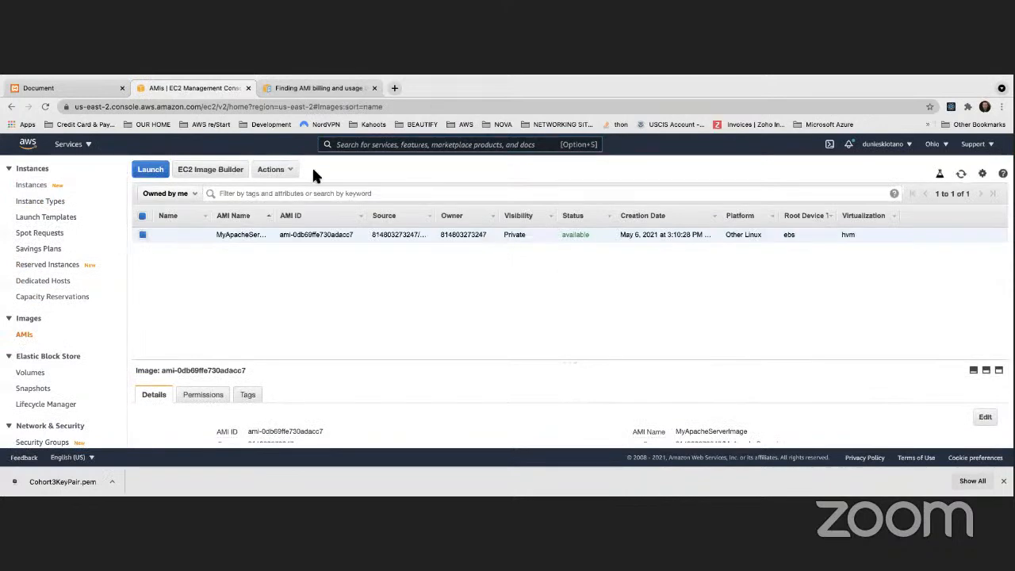
# - Deregister the copied MyApacheServerImage AMI in Ohio
pyautogui.click(289, 169)
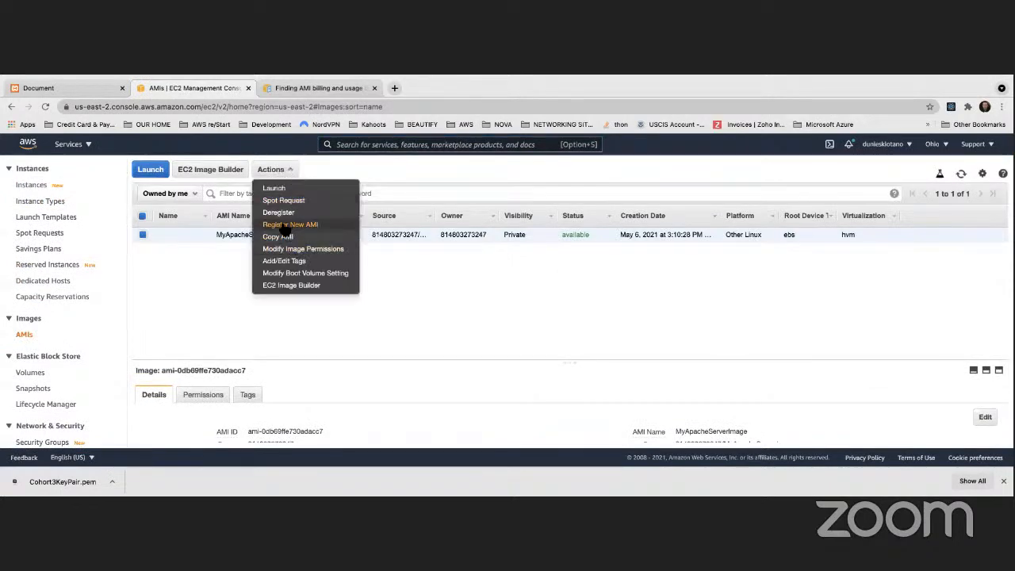
pyautogui.click(280, 212)
pyautogui.click(632, 341)
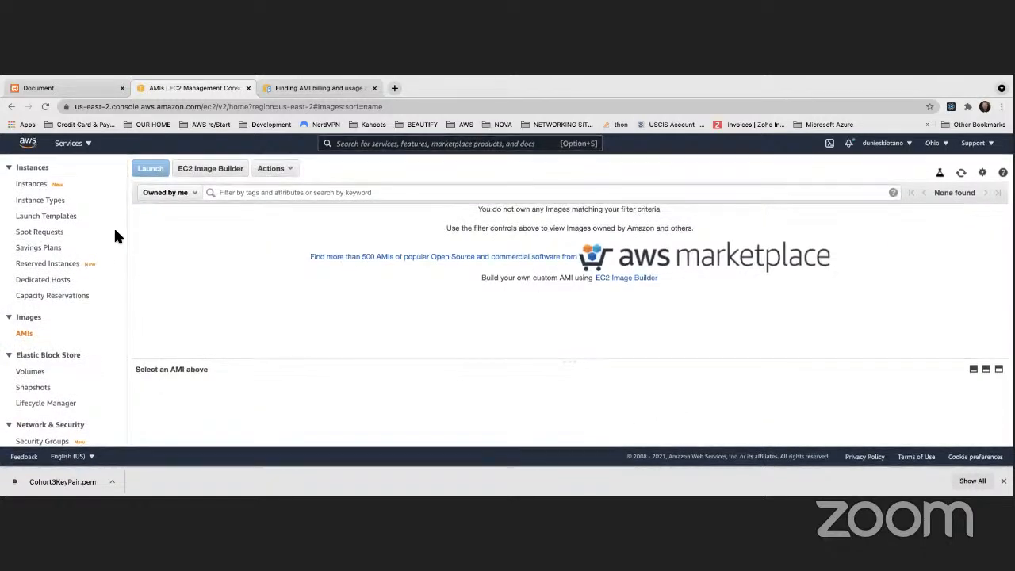
# - Switch the region to US East (N. Virginia) and deregister the original MyApacheServerImage AMI
pyautogui.scroll(1, 93, 239)
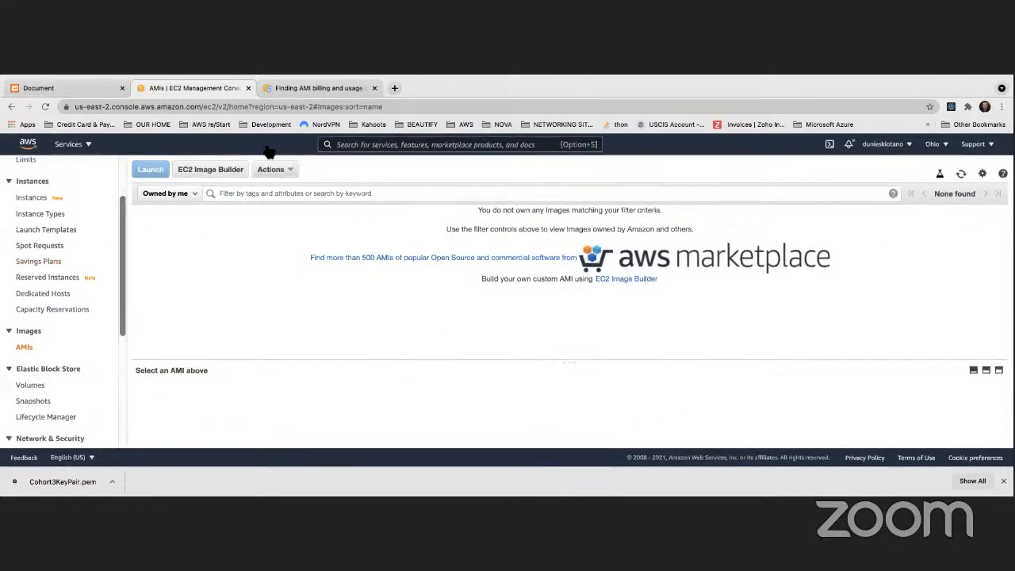
pyautogui.click(909, 147)
pyautogui.click(939, 147)
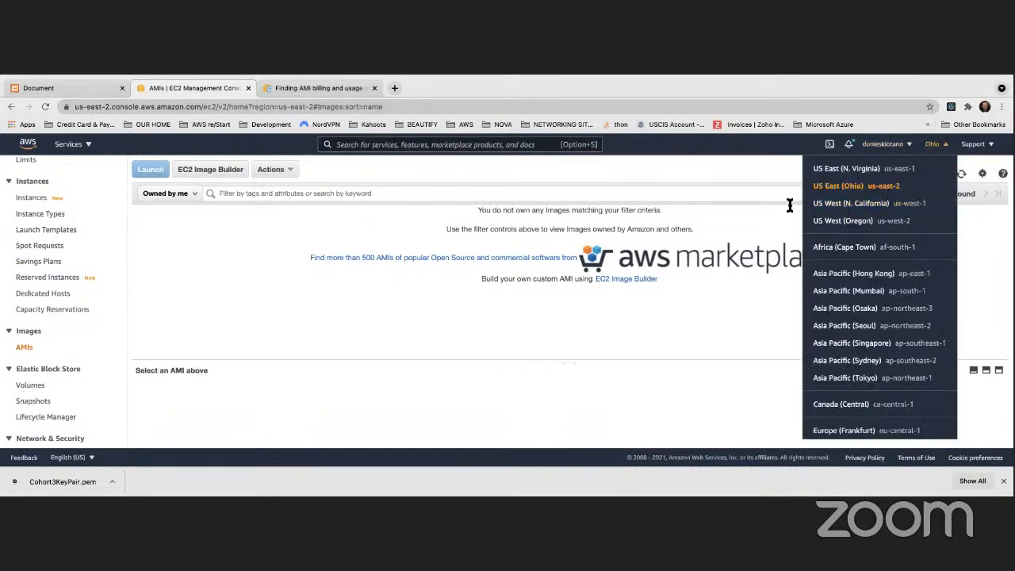
pyautogui.click(849, 168)
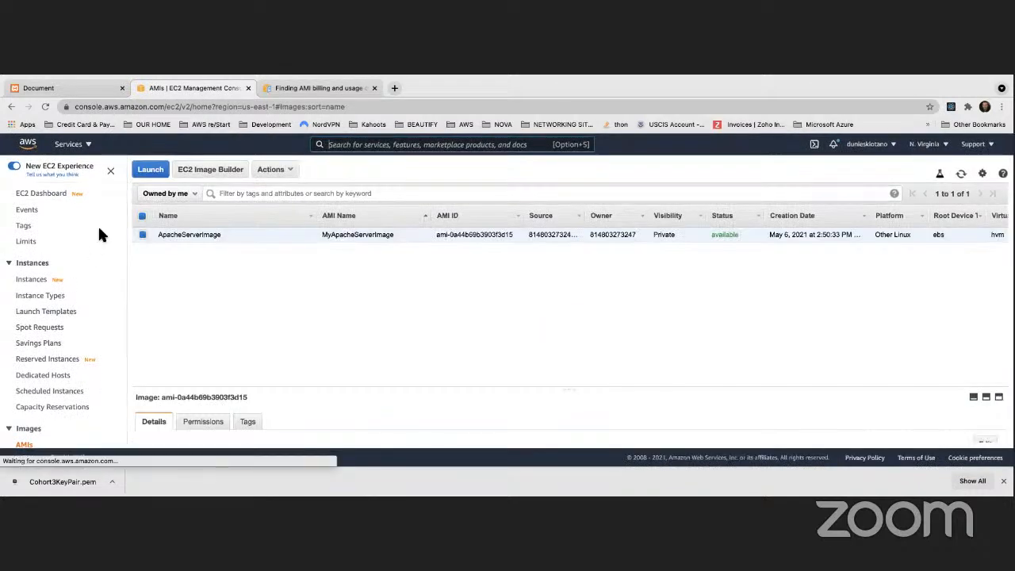
pyautogui.rightClick(253, 234)
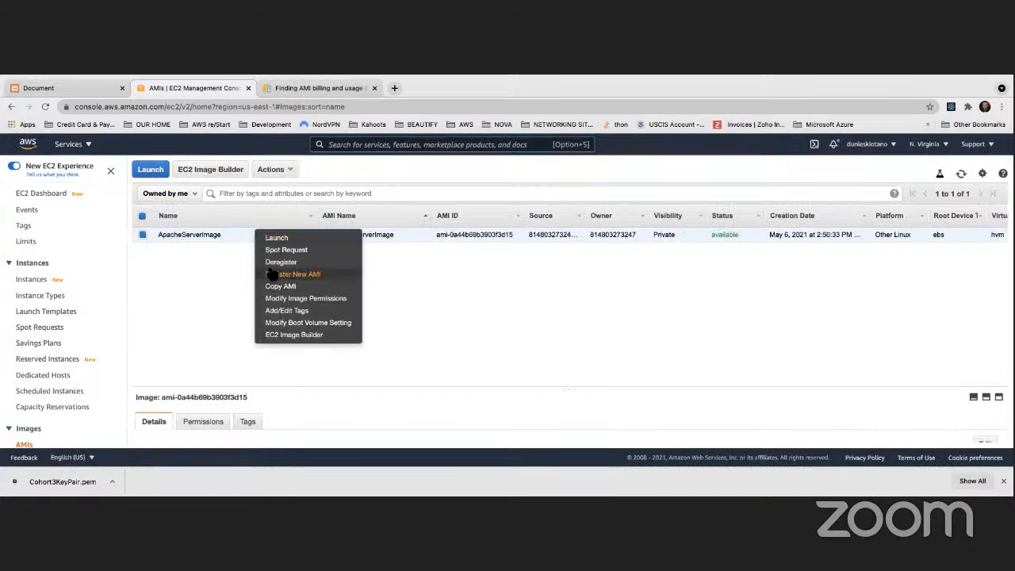
pyautogui.click(281, 262)
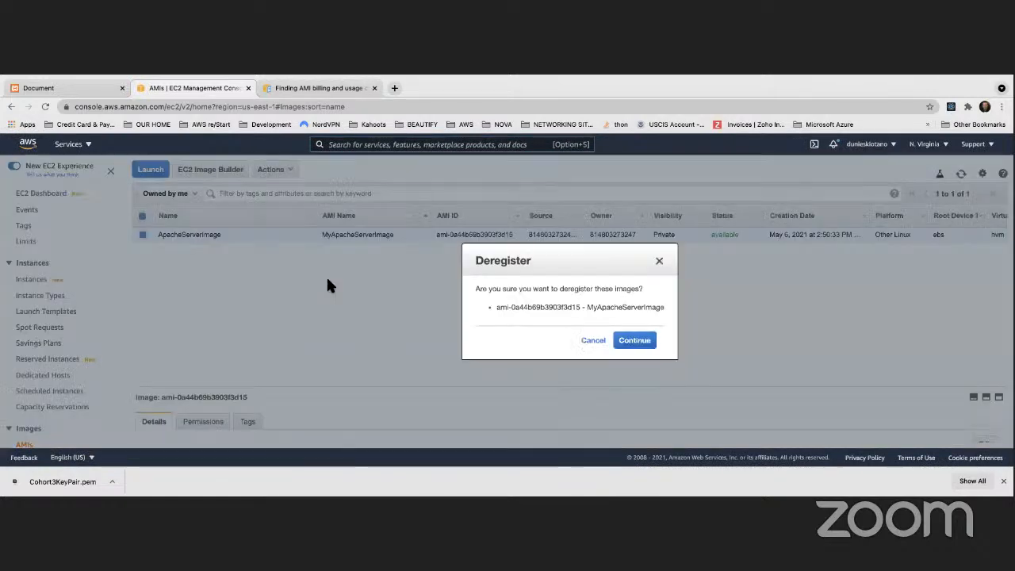
pyautogui.click(631, 344)
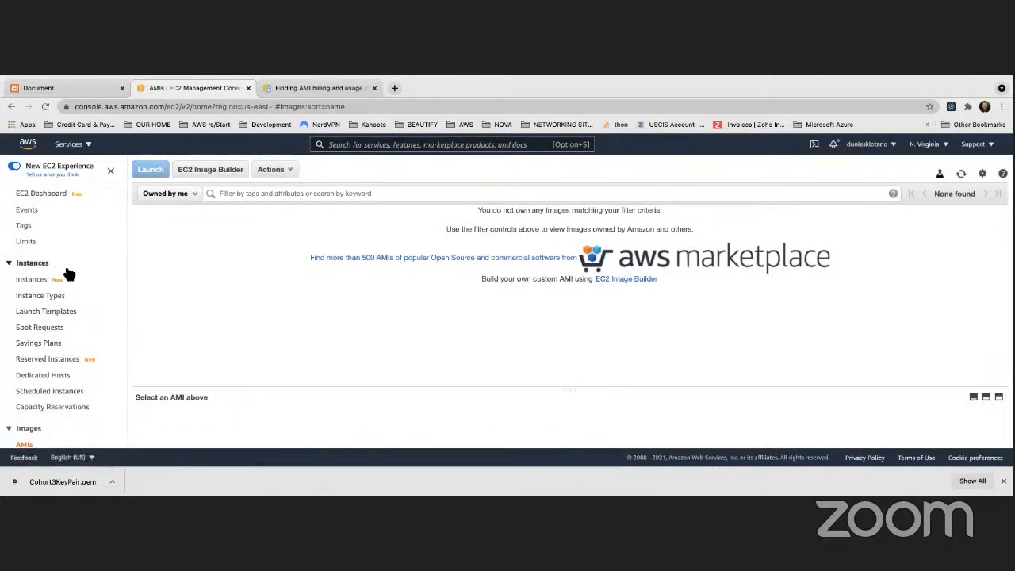
# - Open the N. Virginia instances list and look through the actions available for the Apache Web Server instance
pyautogui.click(36, 280)
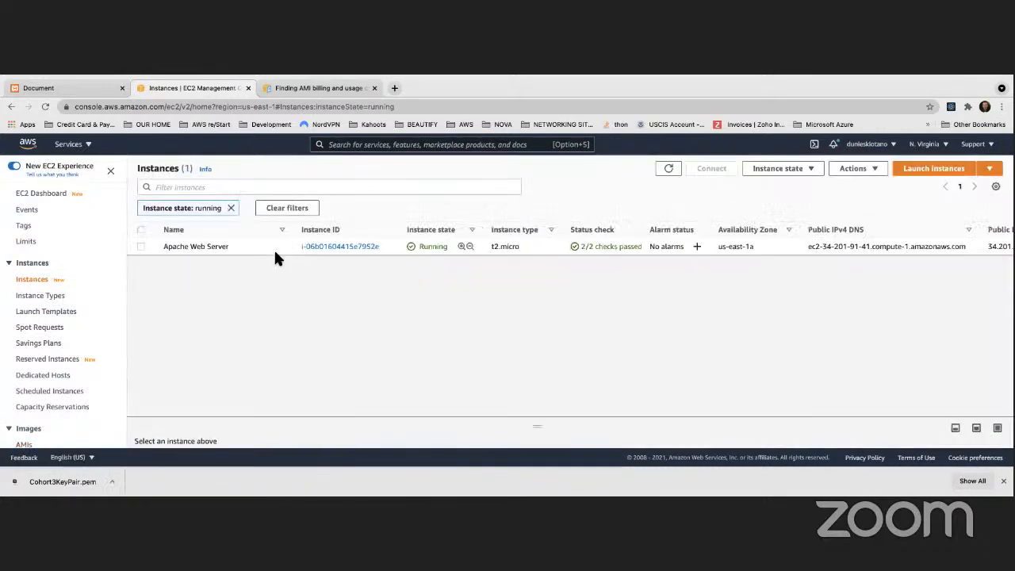
pyautogui.rightClick(266, 244)
pyautogui.moveTo(337, 384)
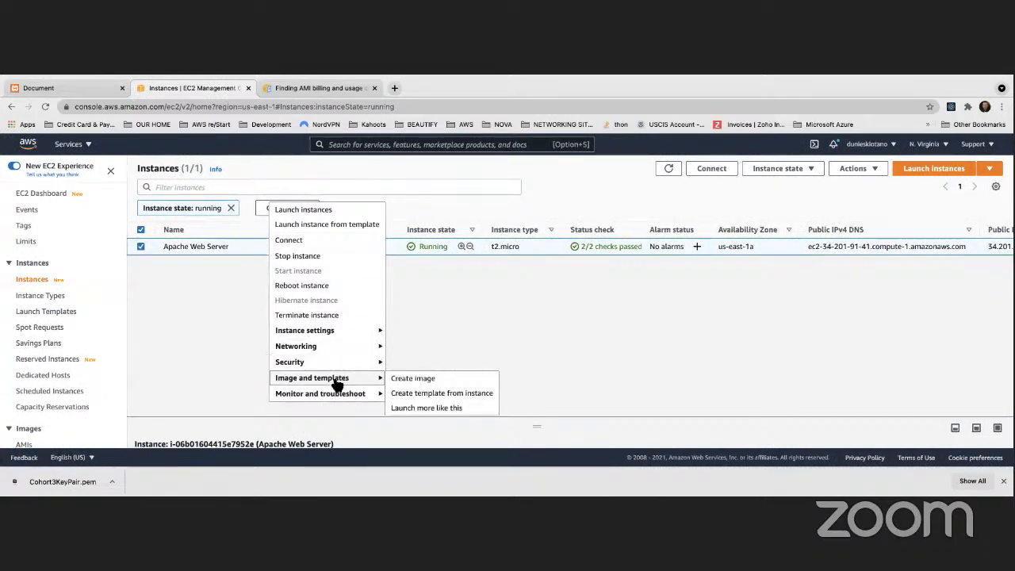
pyautogui.moveTo(347, 368)
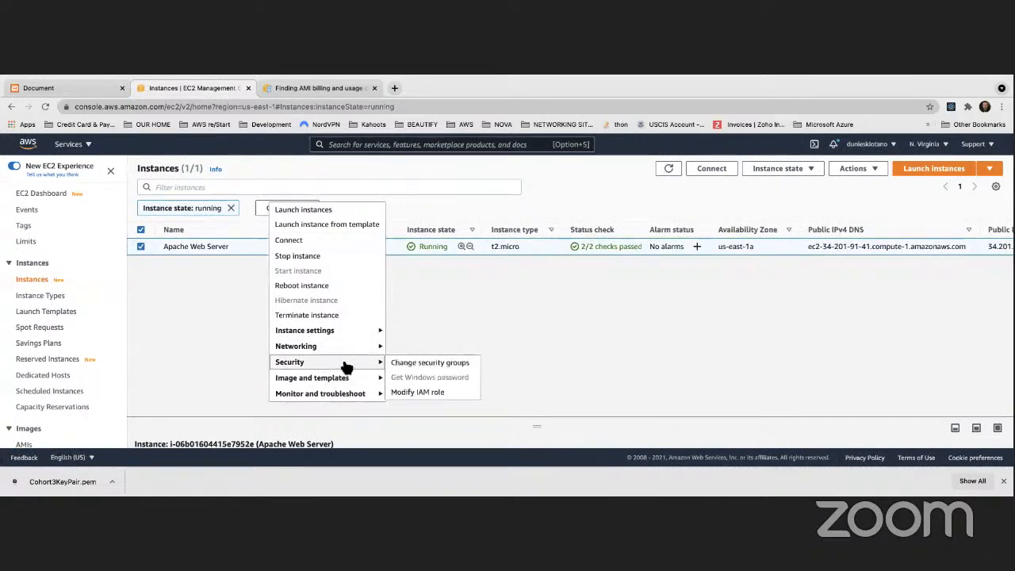
pyautogui.moveTo(339, 336)
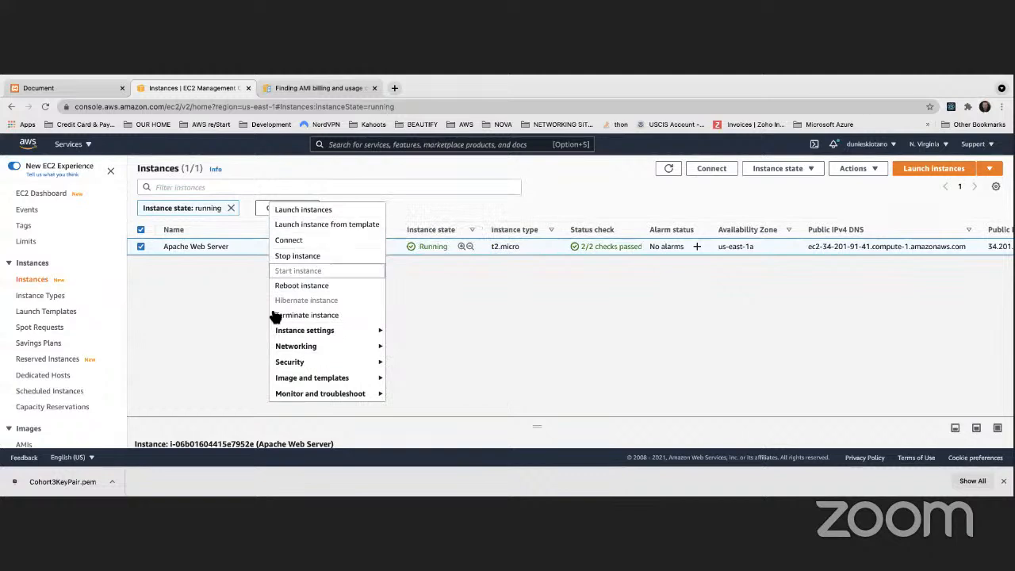
# - Open the list of Elastic Block Store volumes for N. Virginia
pyautogui.scroll(-5, 40, 349)
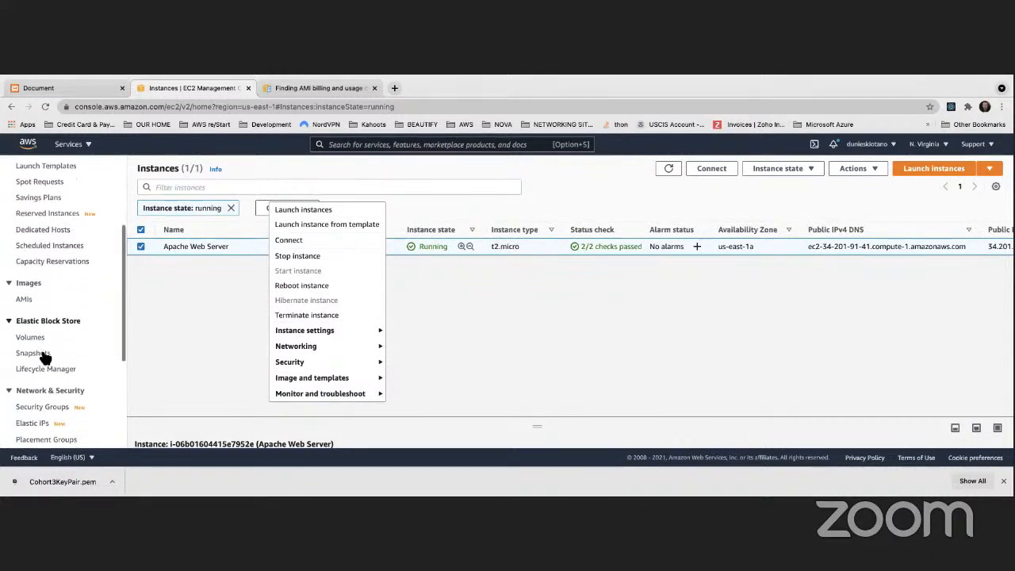
pyautogui.click(31, 338)
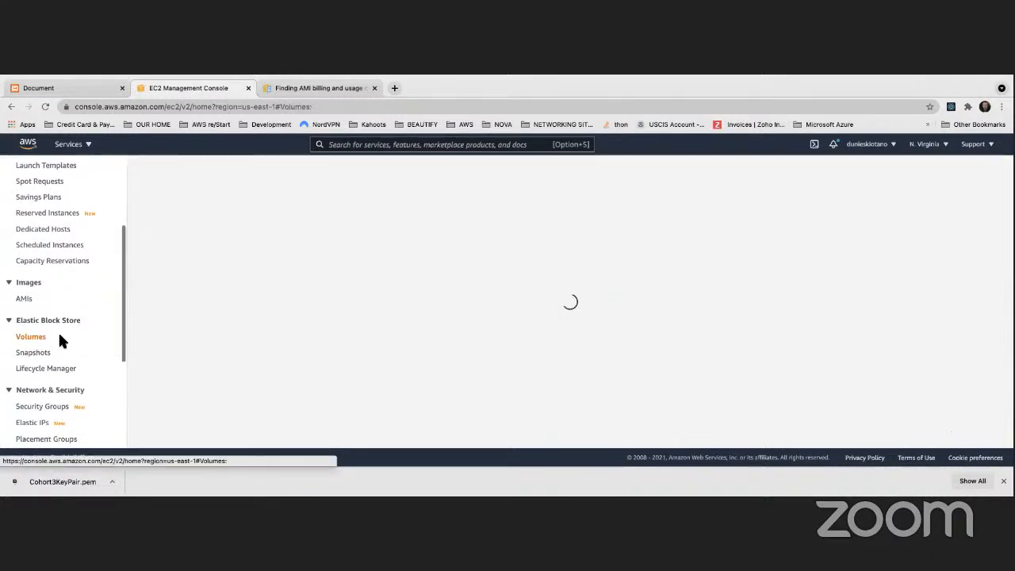